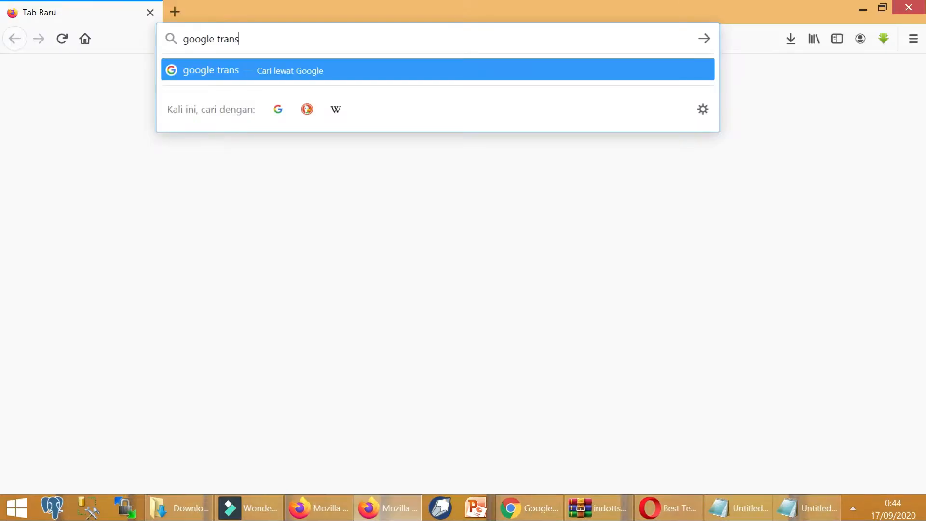
- Search the web for "google translate" and set the translator's source language to Indonesia
{"action": "type", "text": "late"}
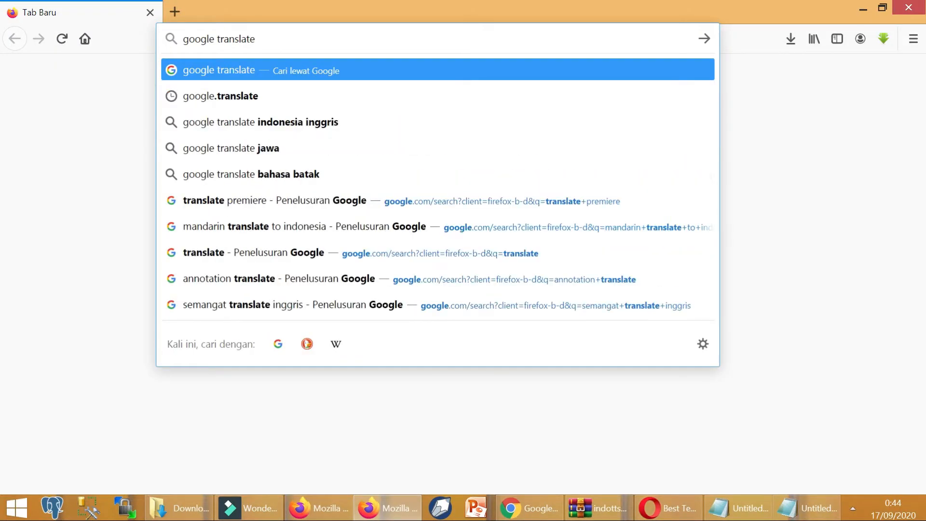
{"action": "key", "text": "Return"}
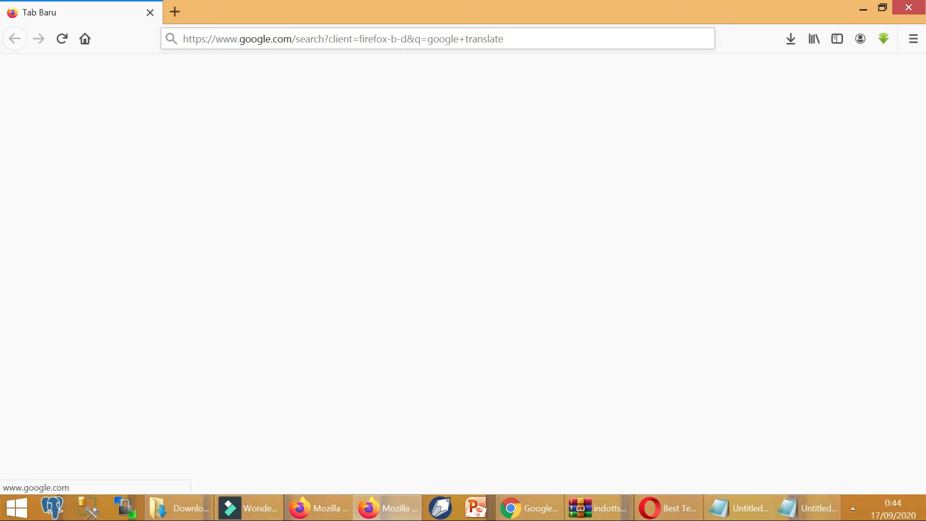
{"action": "left_click", "coordinate": [558, 198]}
{"action": "left_click", "coordinate": [290, 198]}
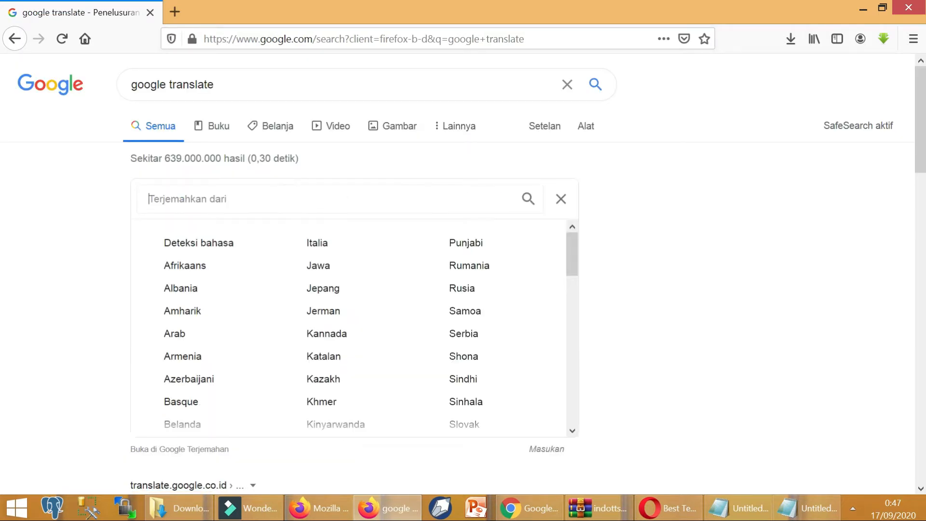
{"action": "type", "text": "indo"}
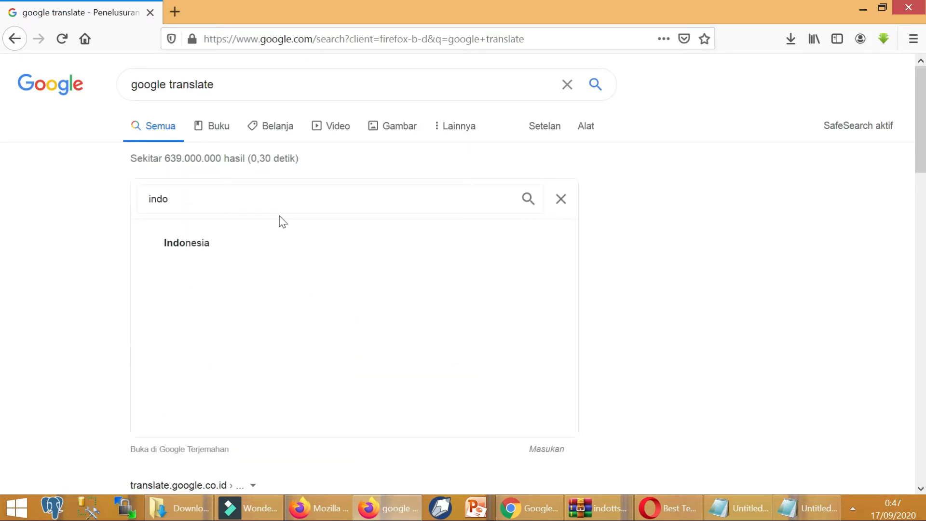
{"action": "left_click", "coordinate": [180, 248]}
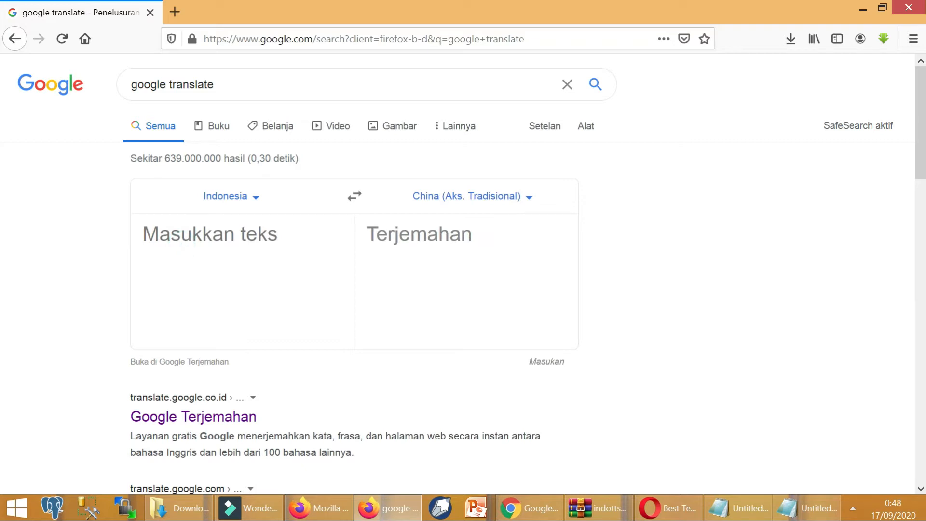
- Enter "halo selamat datang di asahan tutorial." as the text to translate
{"action": "type", "text": "halo "}
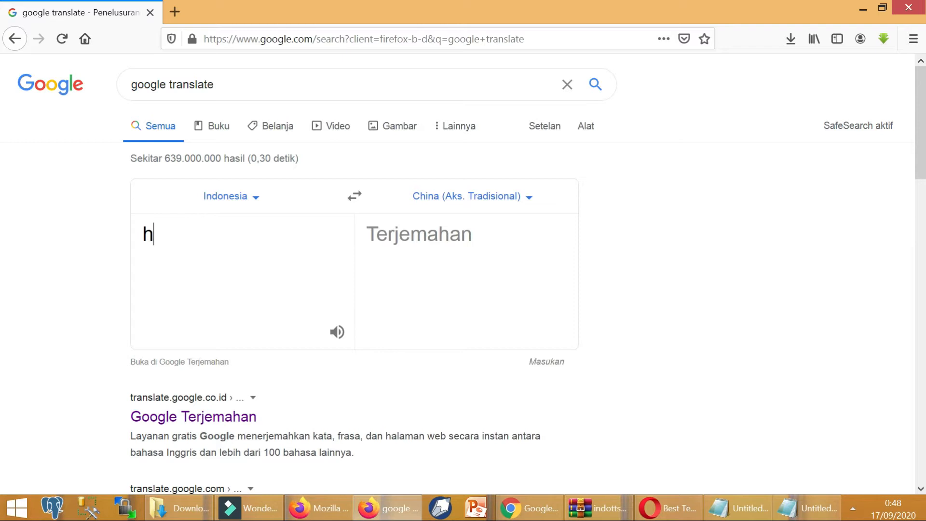
{"action": "type", "text": "selamat datang di asahan tutorial."}
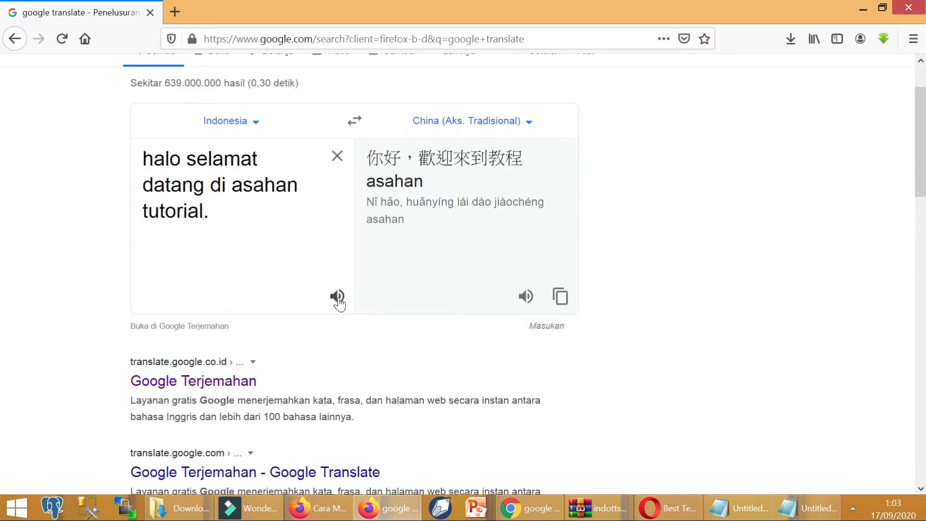
- Open the browser's network monitor for the translation page and filter the requests to Media
{"action": "right_click", "coordinate": [339, 299]}
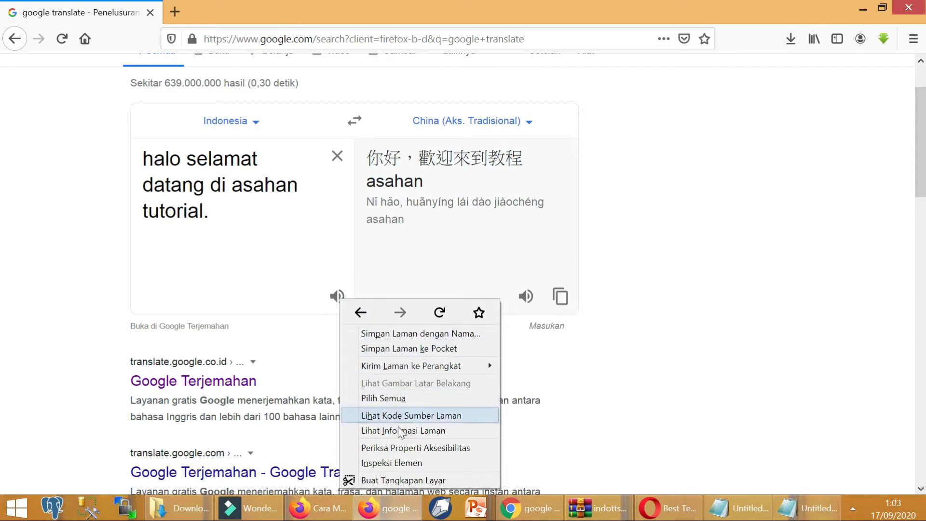
{"action": "left_click", "coordinate": [402, 463]}
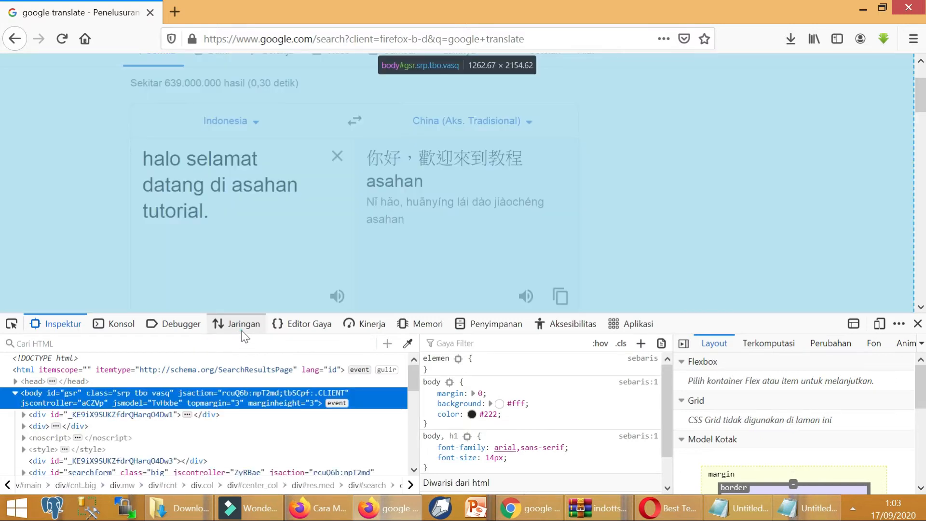
{"action": "left_click", "coordinate": [242, 331]}
{"action": "left_click", "coordinate": [243, 332]}
{"action": "left_click", "coordinate": [632, 345]}
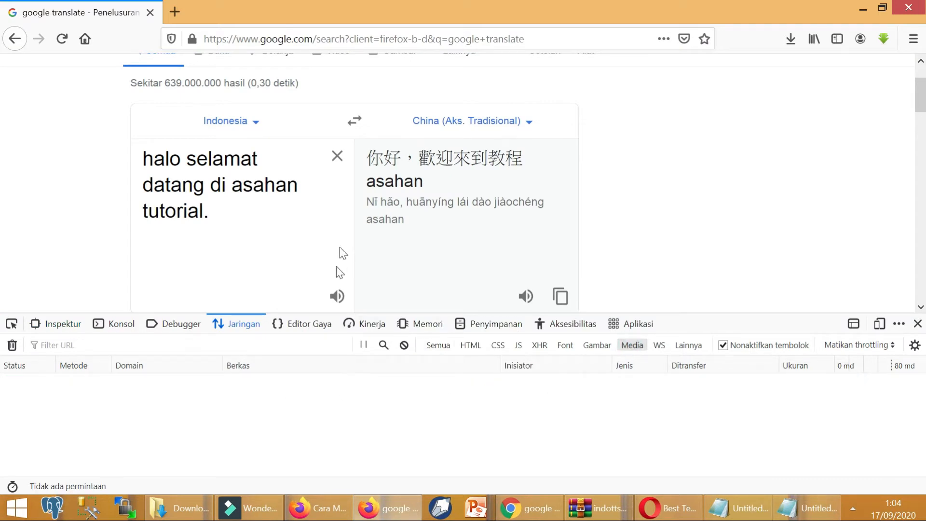
- Play the spoken Indonesian source text and open the captured translate_tts audio request in a new tab
{"action": "left_click", "coordinate": [337, 297]}
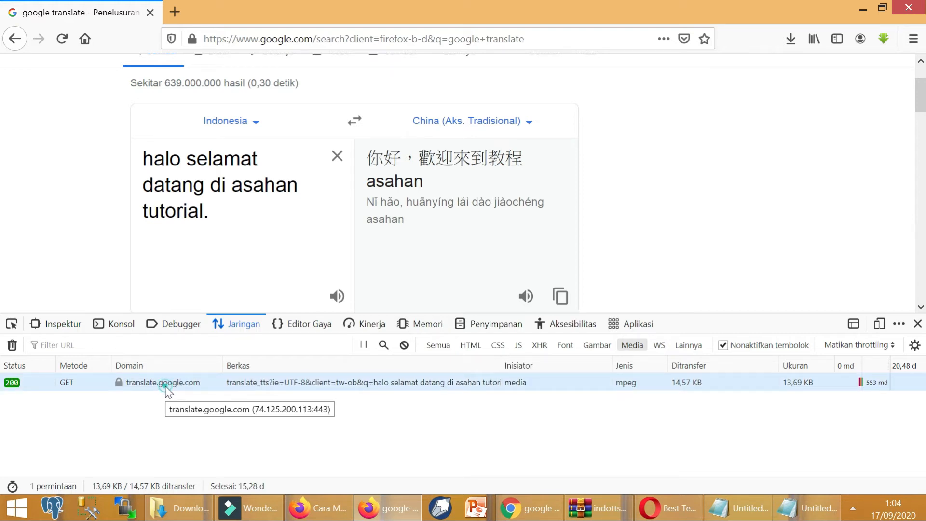
{"action": "left_click", "coordinate": [167, 383]}
{"action": "double_click", "coordinate": [166, 383]}
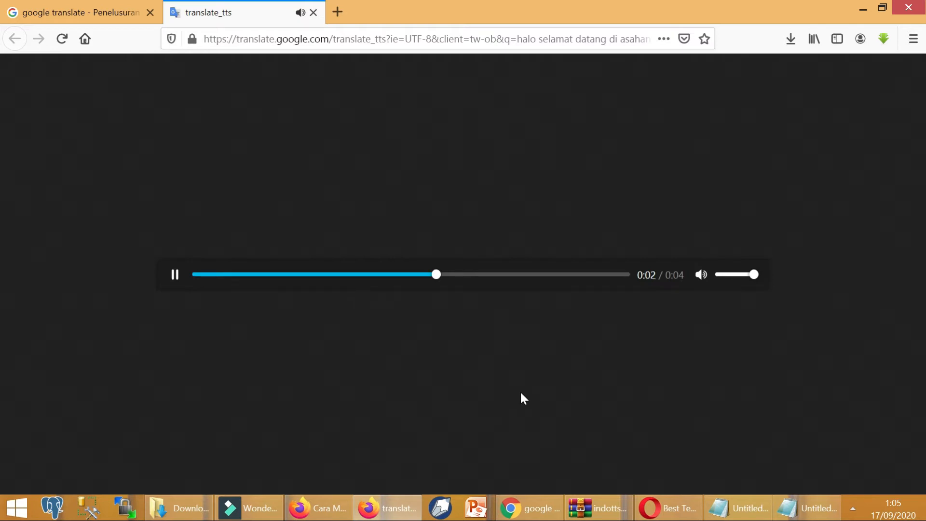
- Save the speech audio as the MP3 file translate_tts in the folder 09 September\17
{"action": "right_click", "coordinate": [681, 288]}
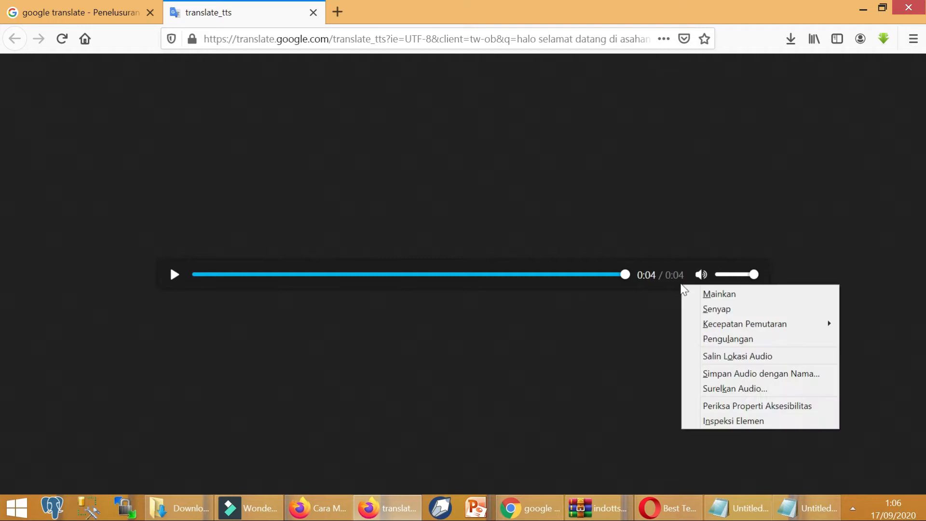
{"action": "left_click", "coordinate": [762, 379]}
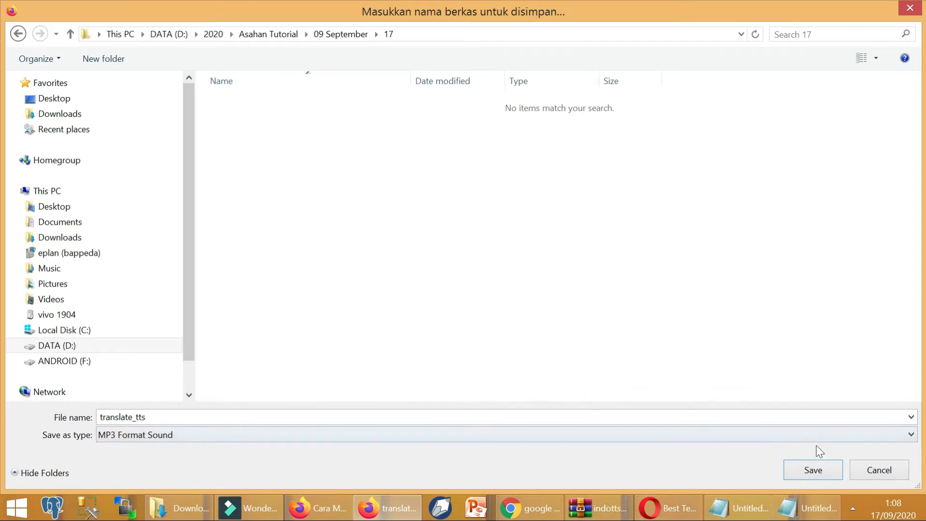
{"action": "left_click", "coordinate": [813, 470]}
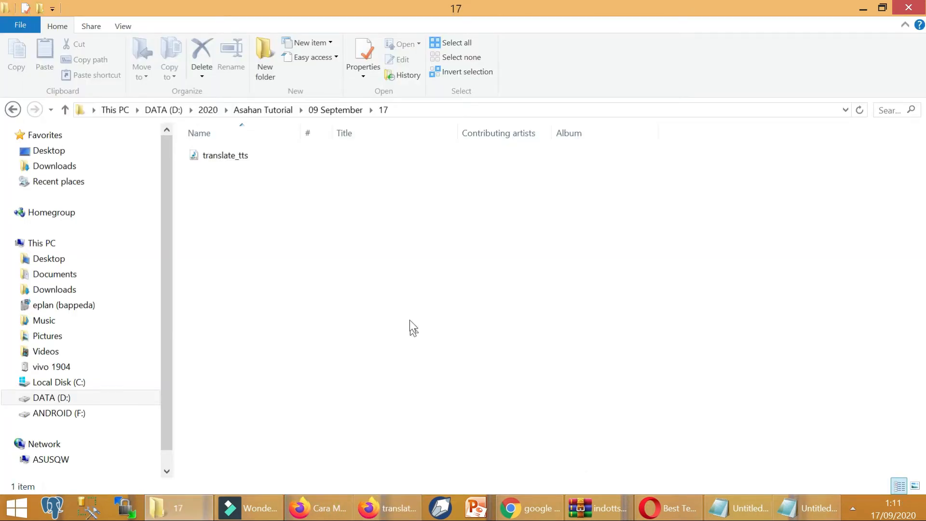
- Bring the translate_tts file from folder 17 into the media library of Filmora
{"action": "left_click", "coordinate": [224, 160]}
{"action": "left_click", "coordinate": [247, 192]}
{"action": "left_click", "coordinate": [238, 165]}
{"action": "left_click_drag", "start_coordinate": [238, 161], "coordinate": [265, 507]}
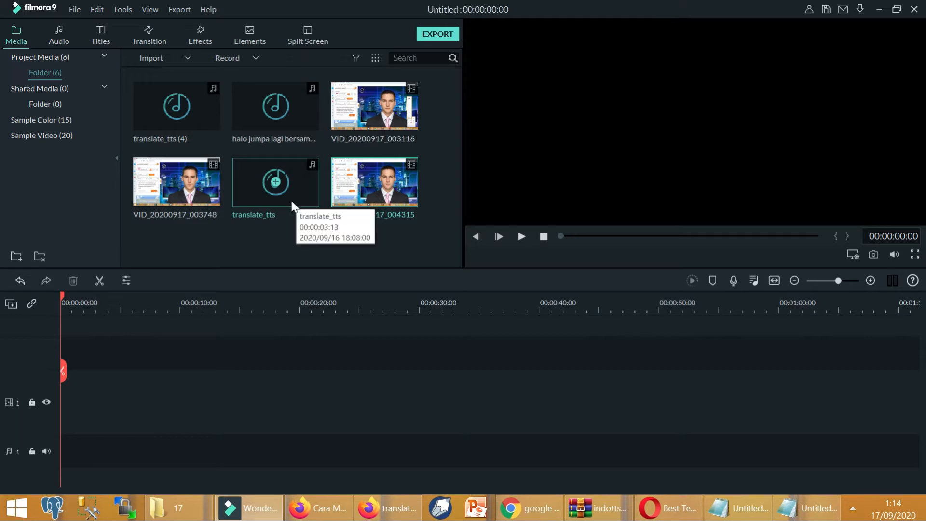
- Place the translate_tts clip at the start of audio track 1 and raise its volume
{"action": "left_click_drag", "start_coordinate": [283, 208], "coordinate": [55, 391]}
{"action": "left_click", "coordinate": [93, 456]}
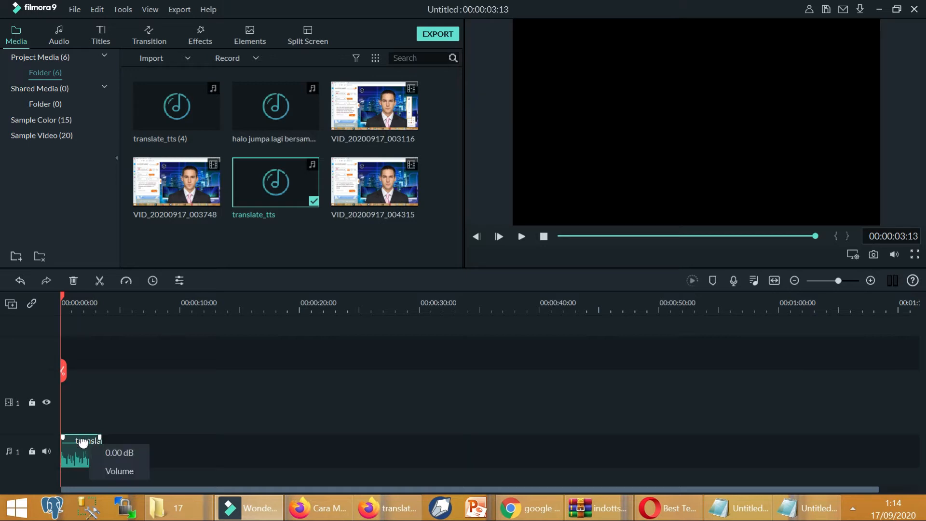
{"action": "left_click_drag", "start_coordinate": [82, 442], "coordinate": [88, 422]}
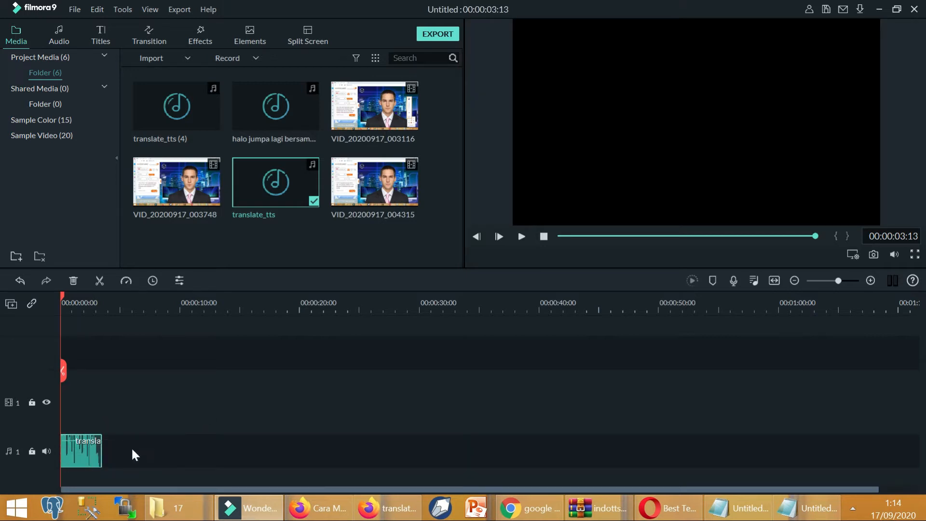
- Play back the translate_tts clip on the timeline to check how the voice sounds
{"action": "key", "text": "ctrl+plus"}
{"action": "left_click", "coordinate": [522, 236]}
{"action": "left_click", "coordinate": [522, 236]}
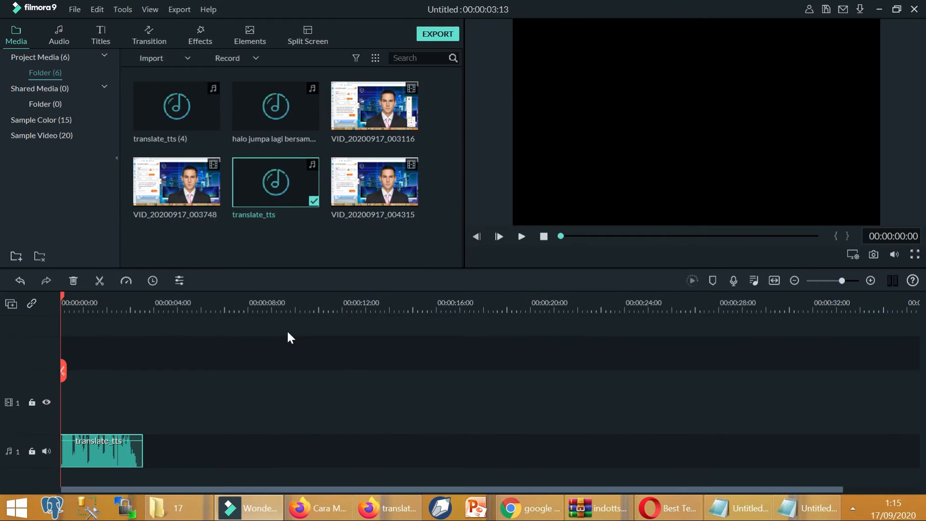
- Set the translate_tts clip's speed to 1.110 with Ripple Edit enabled, and preview the faster voice
{"action": "left_click", "coordinate": [108, 453]}
{"action": "right_click", "coordinate": [111, 453]}
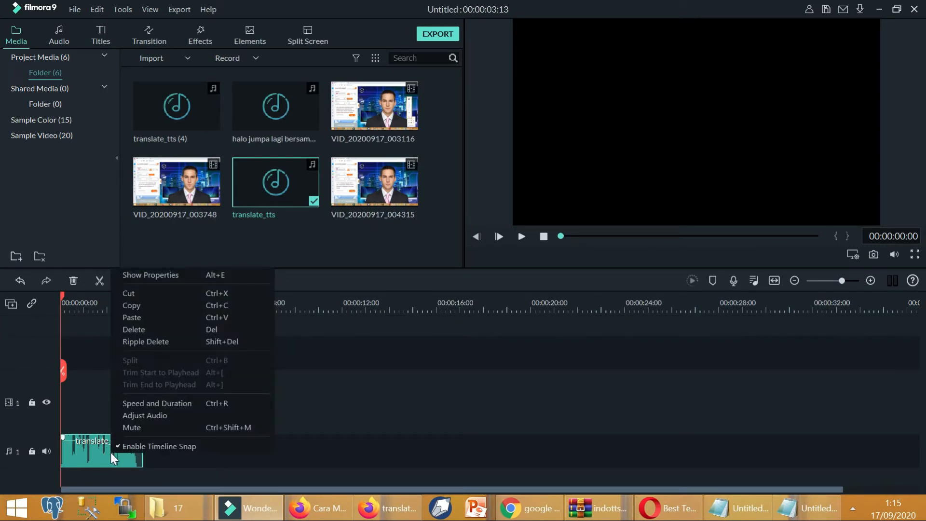
{"action": "left_click", "coordinate": [149, 405]}
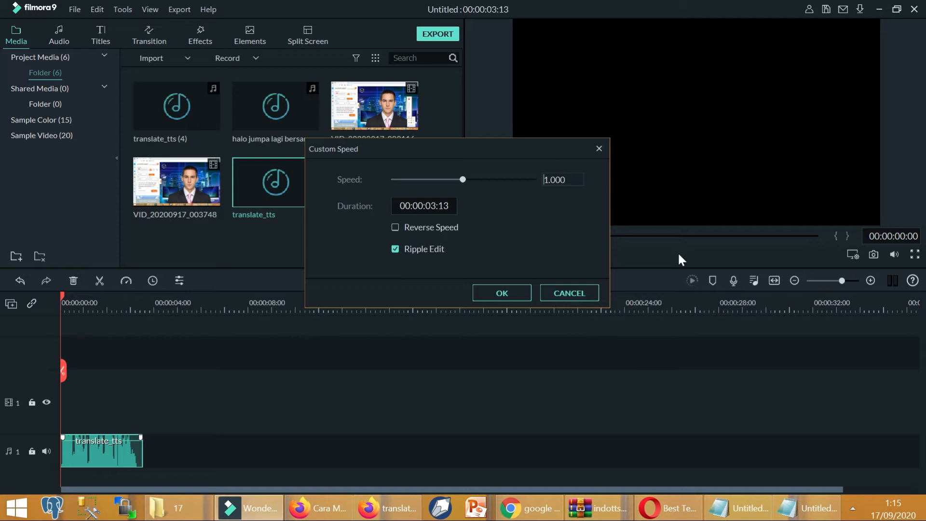
{"action": "key", "text": "BackSpace"}
{"action": "type", "text": "1"}
{"action": "key", "text": "Delete"}
{"action": "type", "text": "2"}
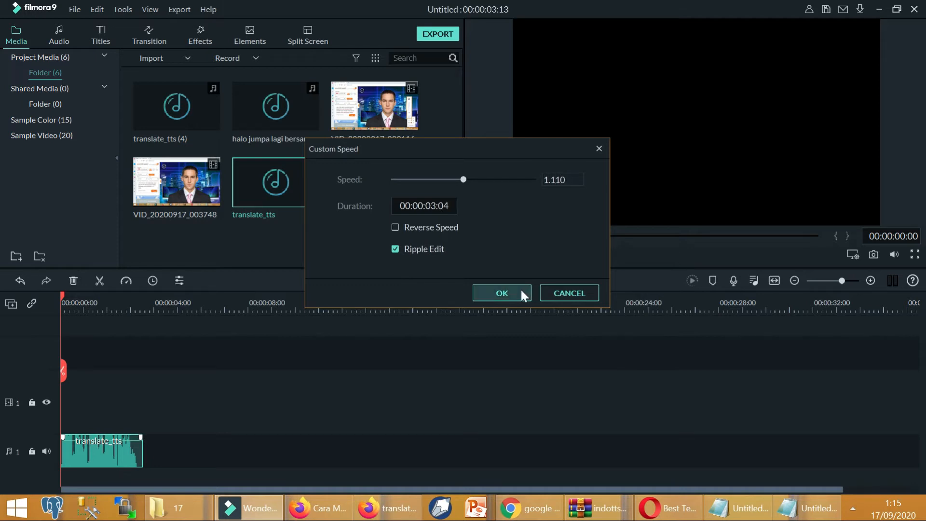
{"action": "left_click", "coordinate": [502, 293]}
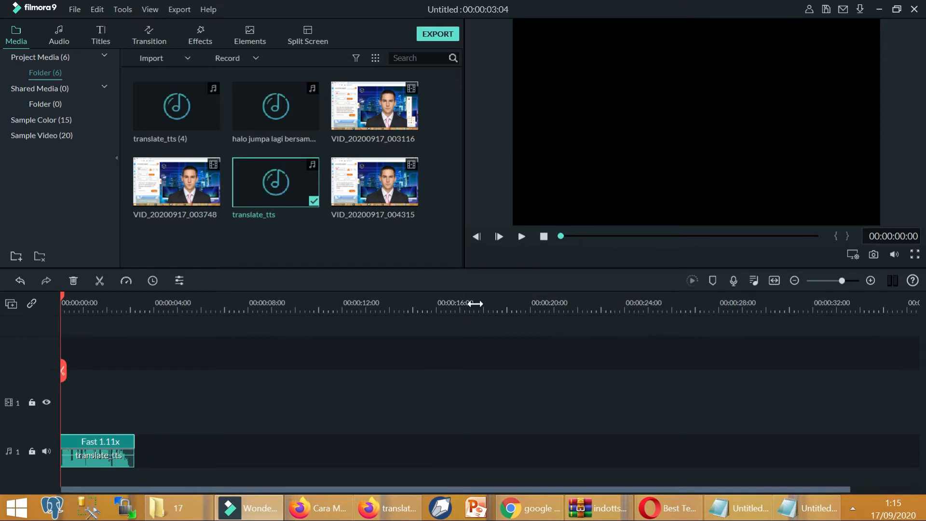
{"action": "left_click", "coordinate": [521, 237]}
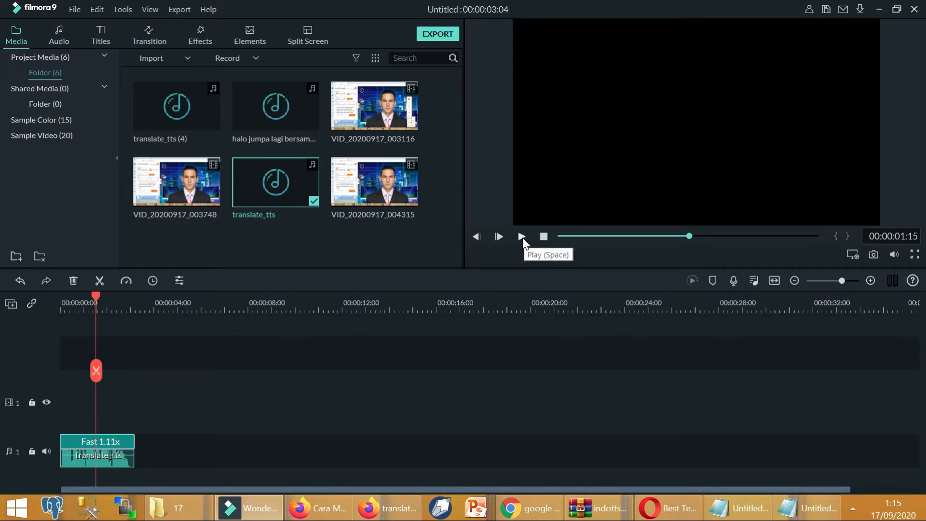
- Lower the translate_tts clip's pitch to -6.00 and play it from the beginning
{"action": "right_click", "coordinate": [111, 461]}
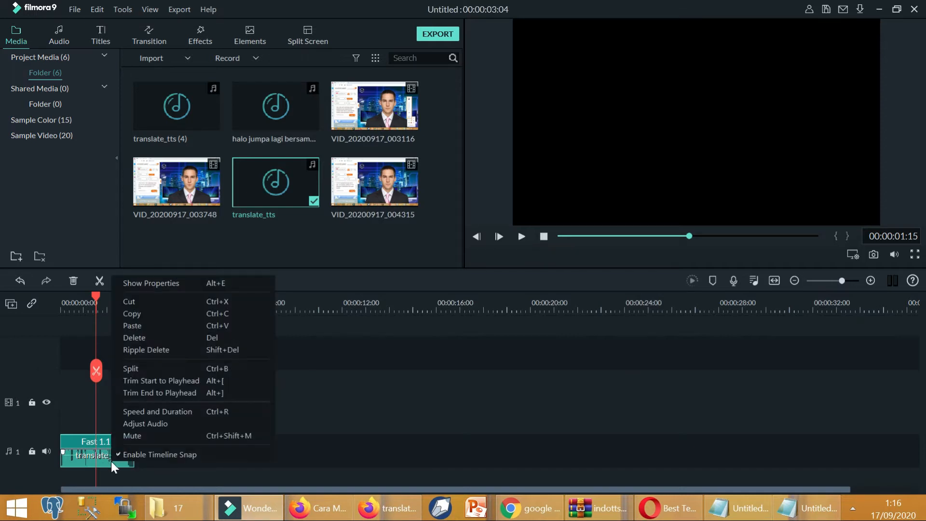
{"action": "left_click", "coordinate": [146, 423]}
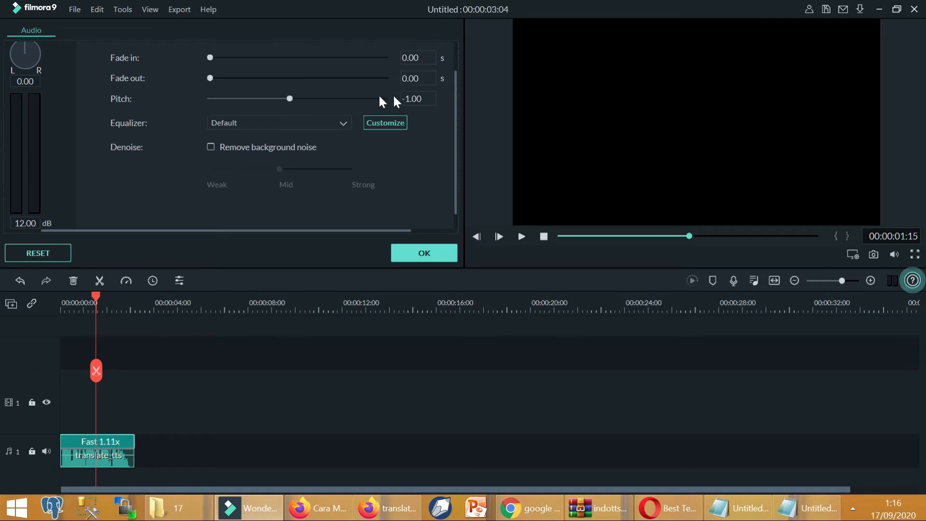
{"action": "left_click_drag", "start_coordinate": [272, 102], "coordinate": [253, 100]}
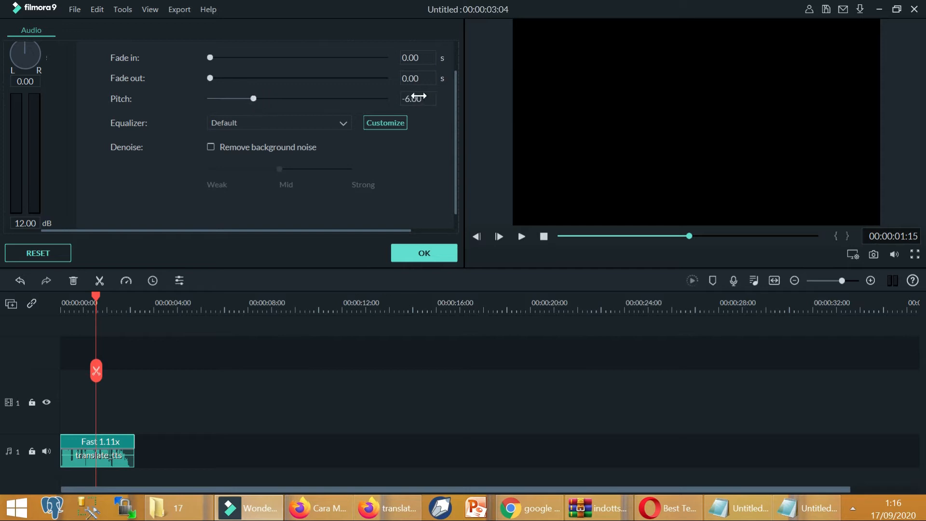
{"action": "left_click", "coordinate": [423, 254]}
{"action": "left_click_drag", "start_coordinate": [96, 299], "coordinate": [34, 295]}
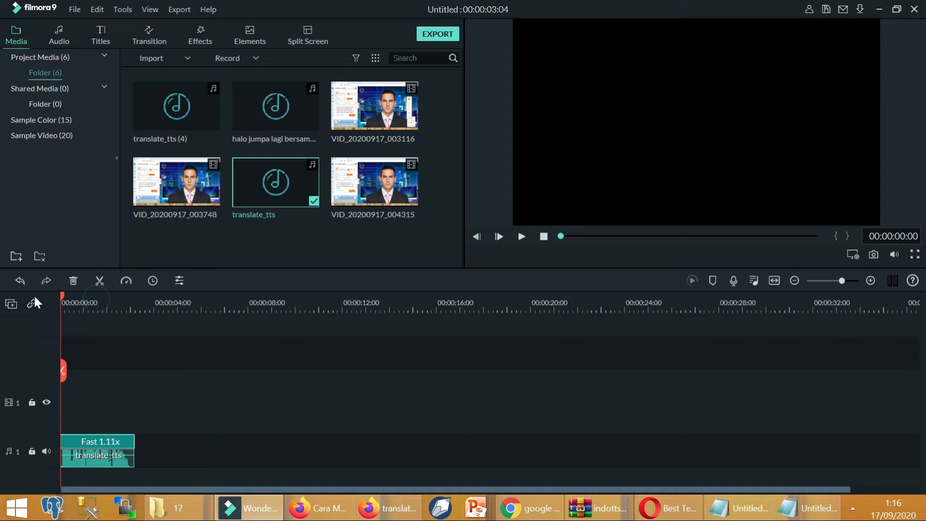
{"action": "left_click", "coordinate": [522, 236]}
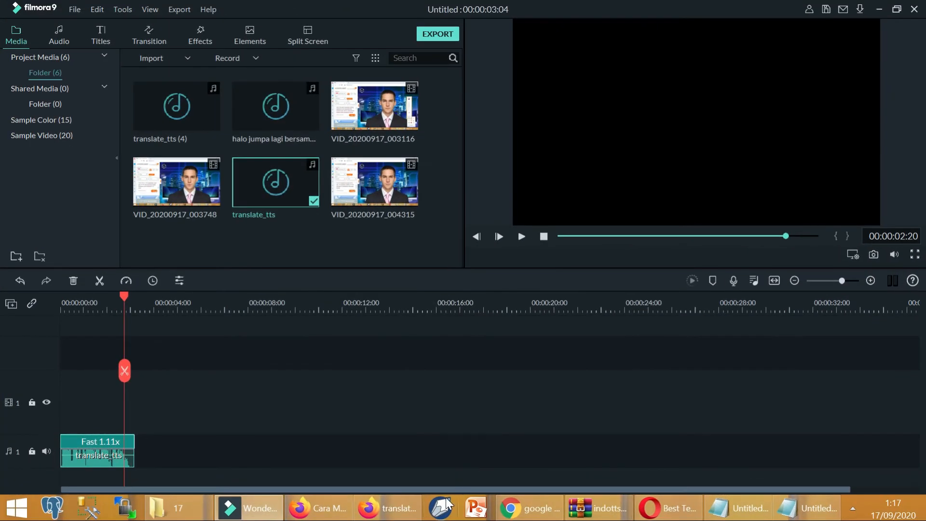
- Switch to Firefox, close the translate_tts audio tab and open soundoftext.com in a new tab
{"action": "left_click", "coordinate": [403, 510]}
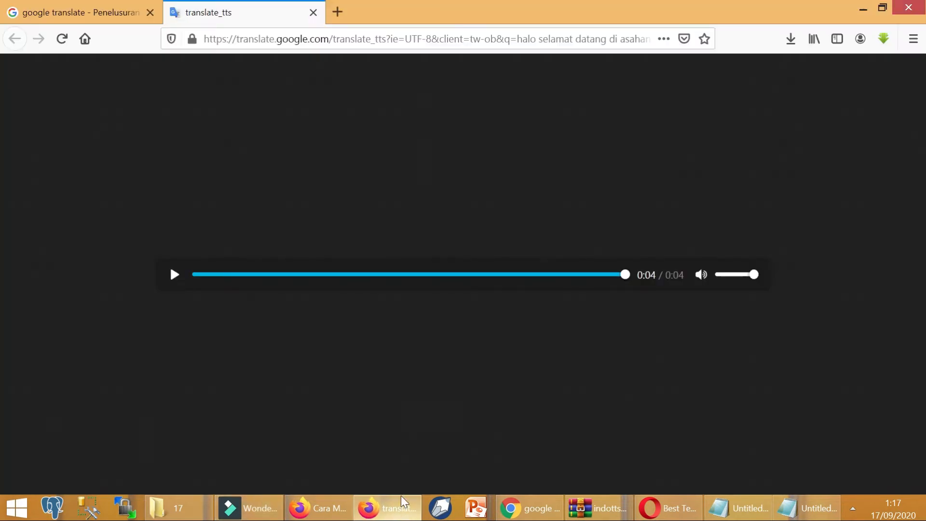
{"action": "left_click", "coordinate": [313, 12]}
{"action": "key", "text": "ctrl+t"}
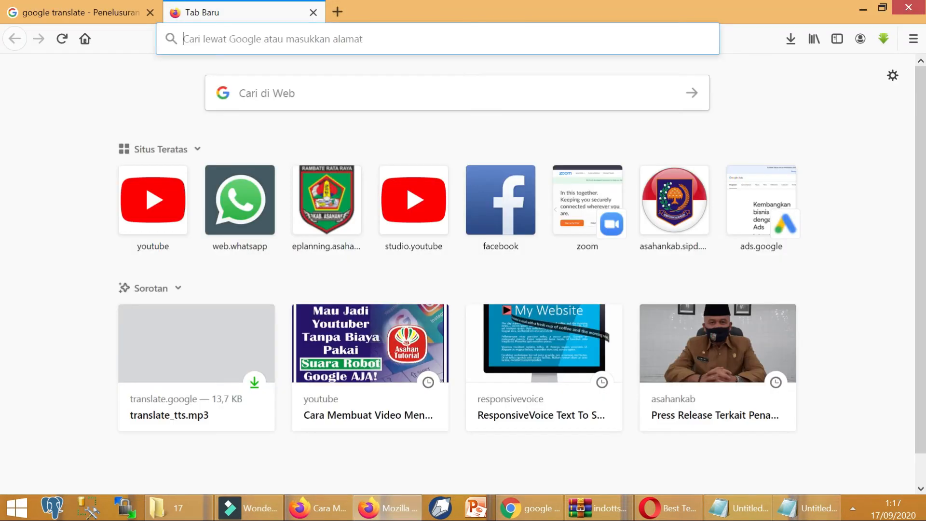
{"action": "type", "text": "soundoftex"}
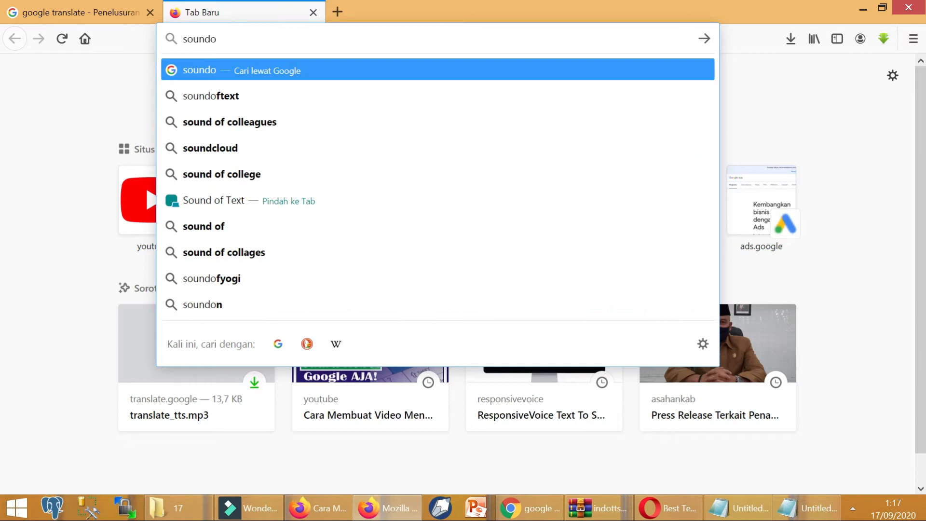
{"action": "type", "text": "t.com"}
{"action": "key", "text": "Return"}
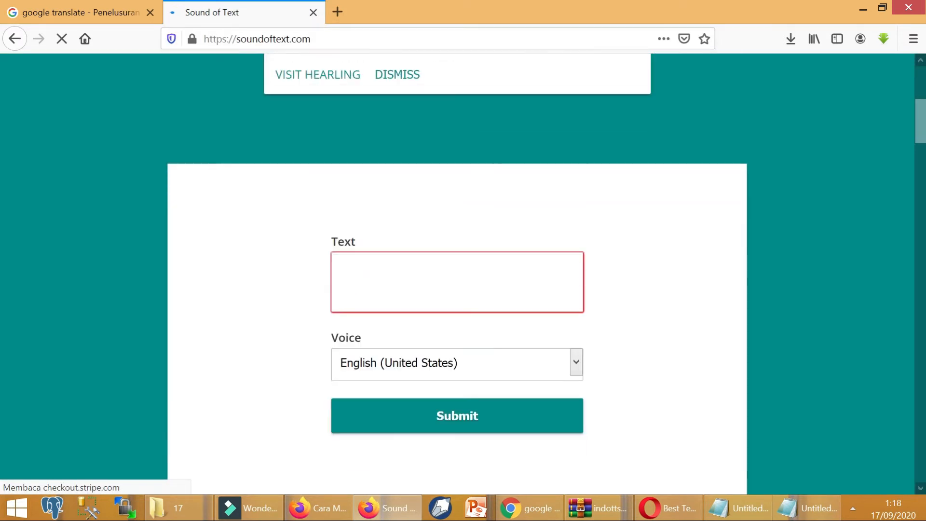
- Choose Indonesian as the voice on the Sound of Text form
{"action": "left_click", "coordinate": [447, 369]}
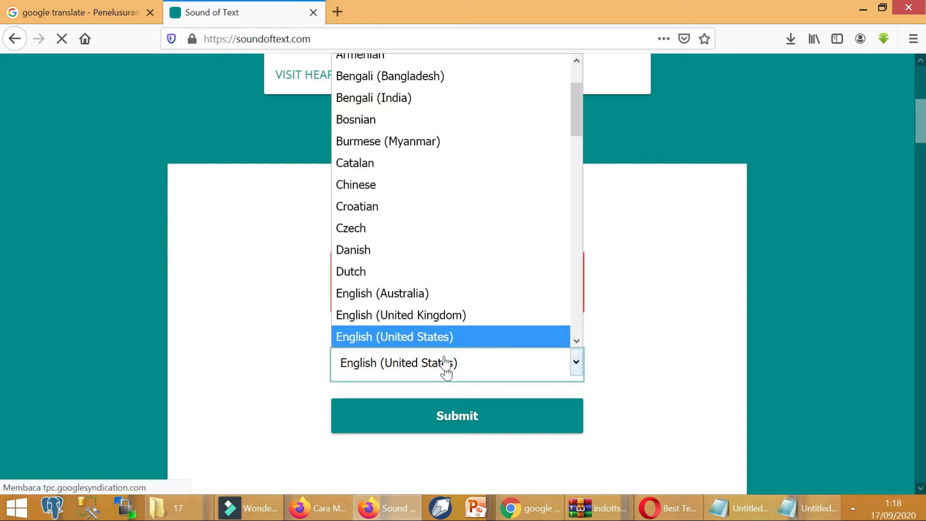
{"action": "scroll", "coordinate": [437, 308], "scroll_direction": "down", "scroll_amount": 2}
{"action": "type", "text": "in"}
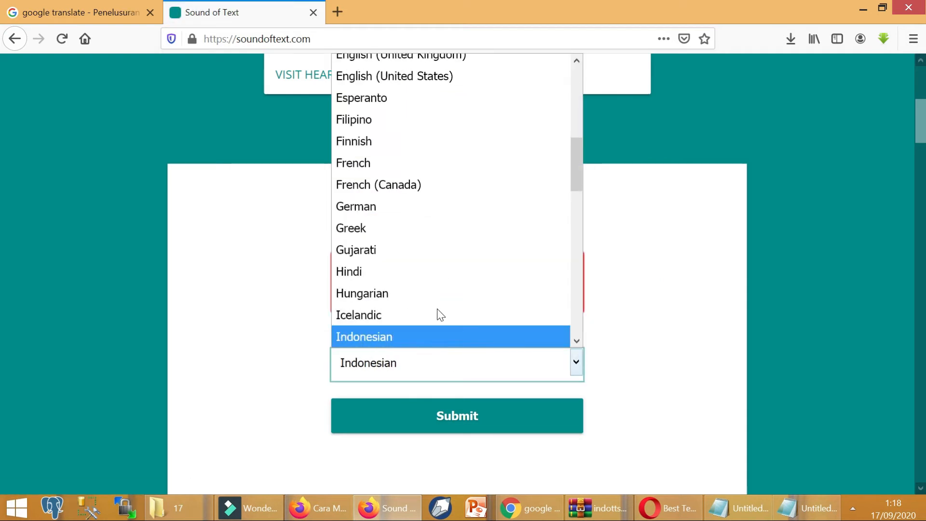
- Enter "selamat datang. salam sukses buat kita sekalian." as the text with the Indonesian voice and submit the form
{"action": "left_click", "coordinate": [417, 337]}
{"action": "left_click", "coordinate": [410, 267]}
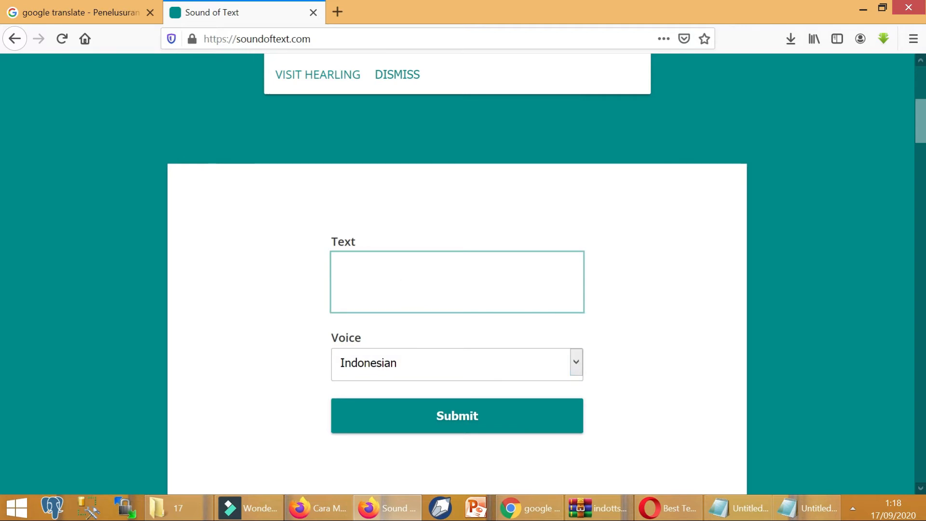
{"action": "type", "text": "selamat datang. salam sukses buat kita sekalian"}
{"action": "type", "text": "."}
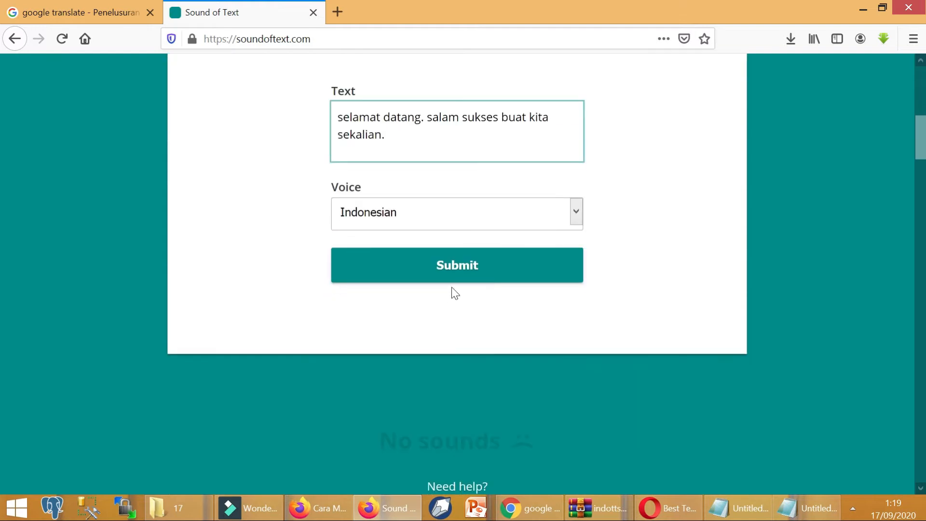
{"action": "left_click", "coordinate": [457, 266]}
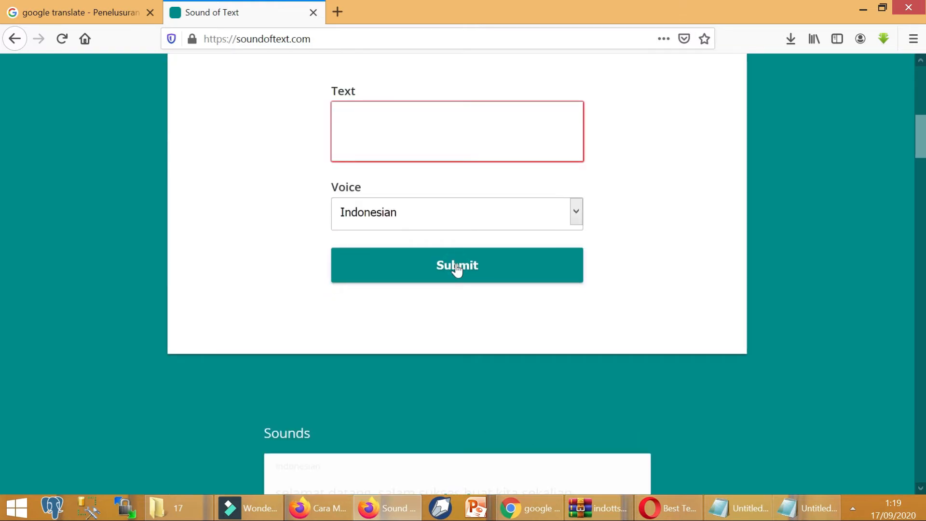
- Play the generated Indonesian sound and download it, saving the MP3 file
{"action": "scroll", "coordinate": [347, 210], "scroll_direction": "down", "scroll_amount": 5}
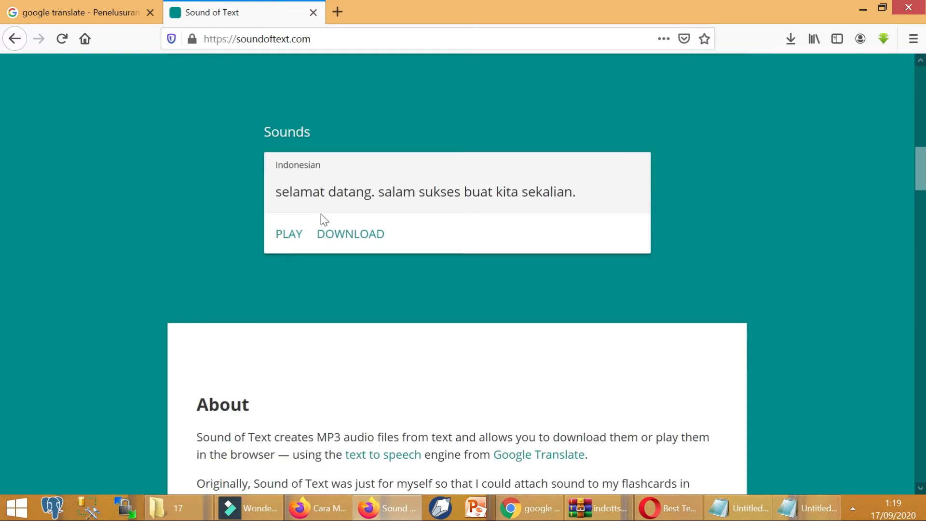
{"action": "left_click", "coordinate": [293, 236]}
{"action": "left_click", "coordinate": [292, 237]}
{"action": "left_click", "coordinate": [368, 244]}
{"action": "left_click", "coordinate": [519, 340]}
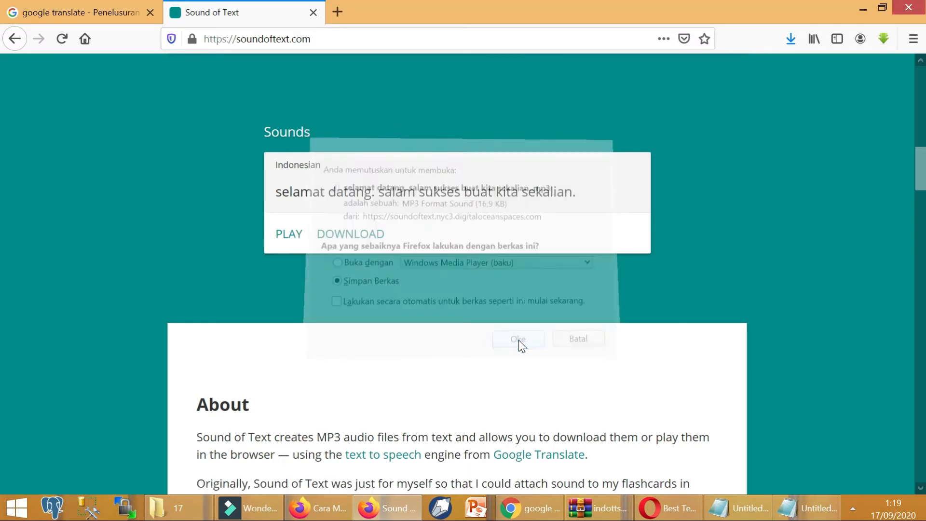
- Show the downloaded "selamat datang" MP3 in its folder and copy it into folder 17
{"action": "left_click", "coordinate": [791, 42]}
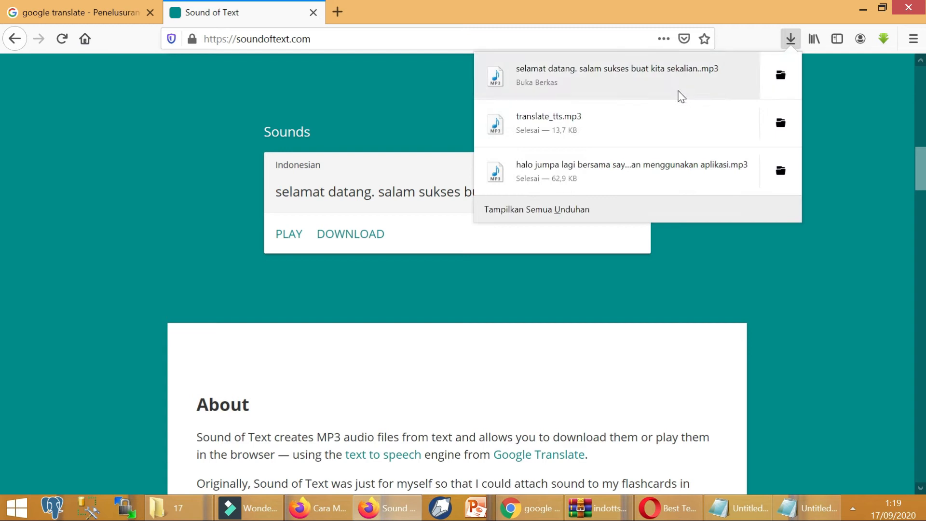
{"action": "left_click", "coordinate": [780, 77]}
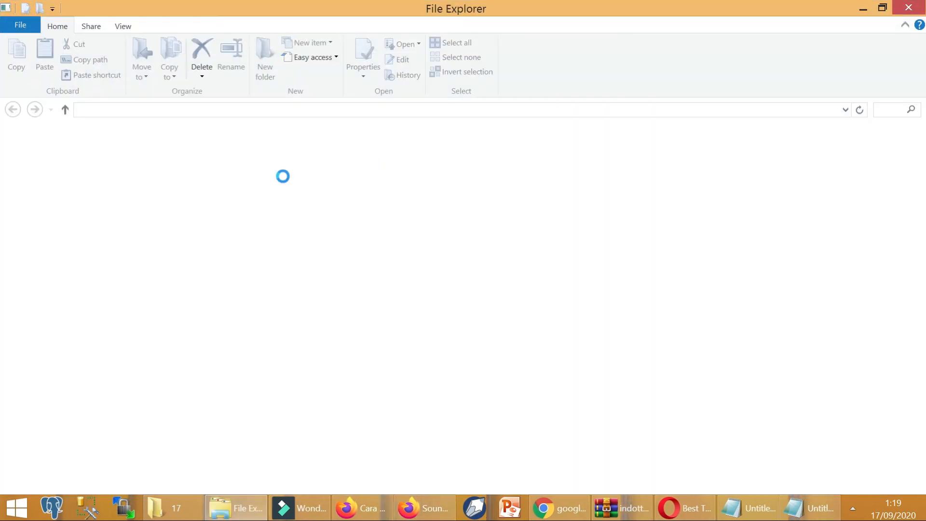
{"action": "right_click", "coordinate": [273, 155]}
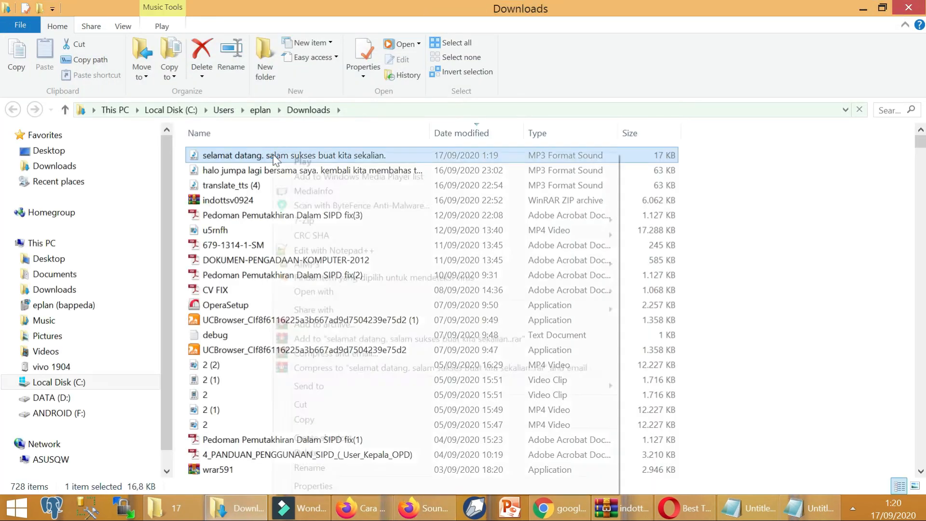
{"action": "left_click", "coordinate": [321, 422]}
{"action": "left_click", "coordinate": [171, 508]}
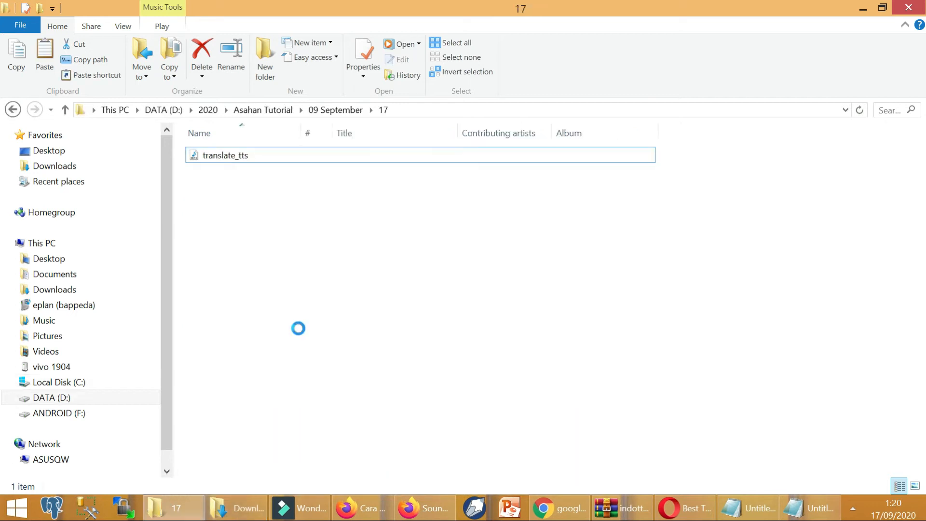
{"action": "right_click", "coordinate": [266, 282]}
{"action": "left_click", "coordinate": [314, 372]}
- Import the "selamat datang" MP3 from folder 17 into Filmora and place it right after the translate_tts clip on audio track 1
{"action": "left_click_drag", "start_coordinate": [252, 158], "coordinate": [281, 256]}
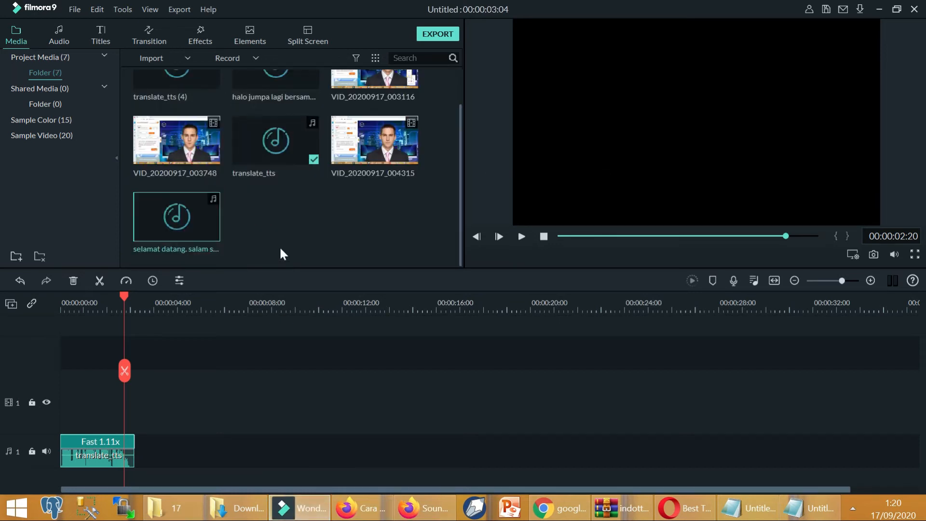
{"action": "left_click_drag", "start_coordinate": [215, 224], "coordinate": [140, 442]}
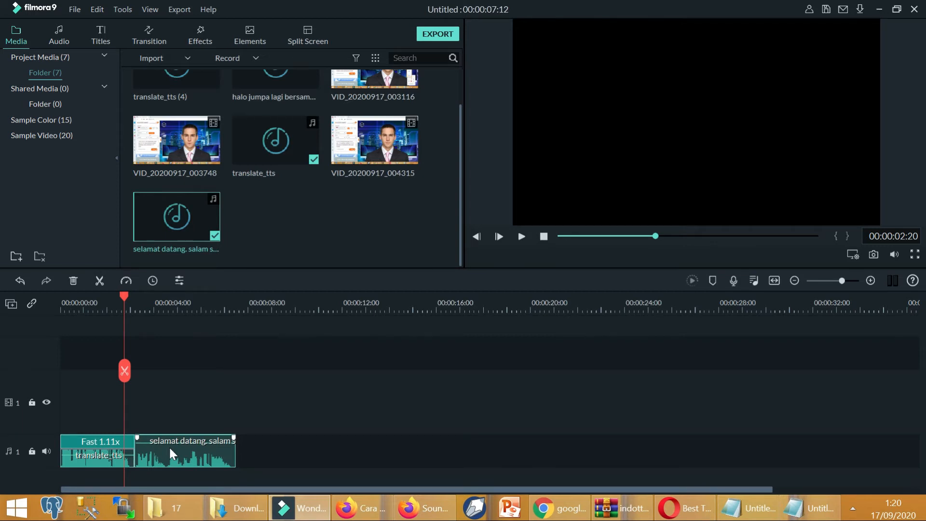
- Open the "selamat datang" clip's audio settings, preview its original voice and close the settings without adjustments
{"action": "double_click", "coordinate": [169, 446]}
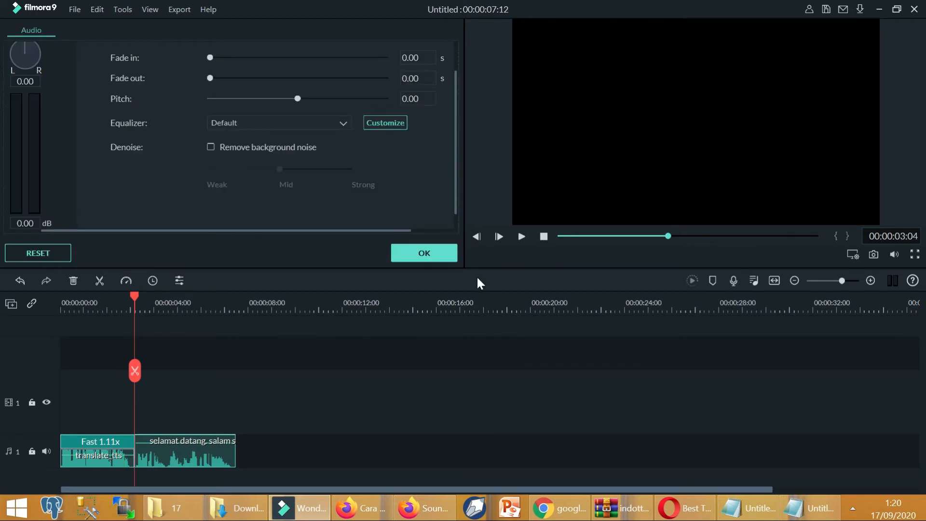
{"action": "left_click", "coordinate": [521, 237]}
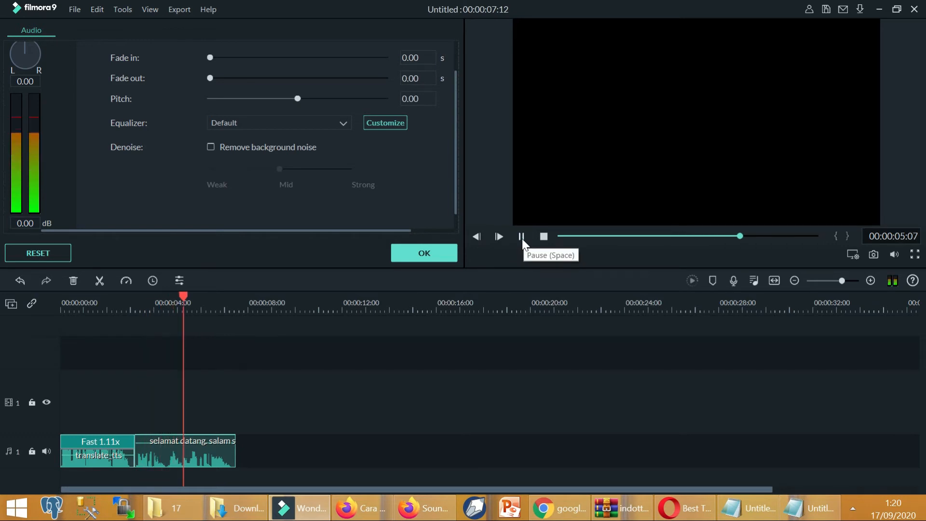
{"action": "left_click", "coordinate": [522, 236]}
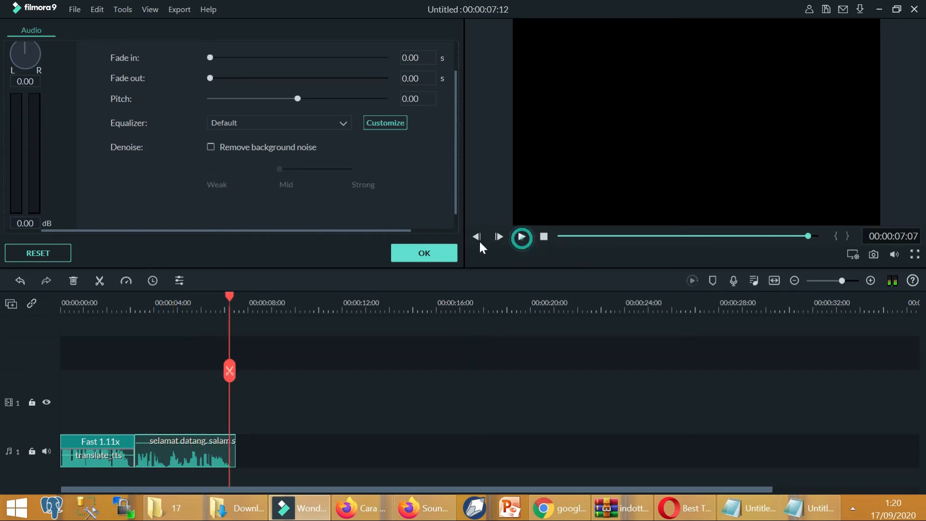
{"action": "left_click", "coordinate": [438, 254]}
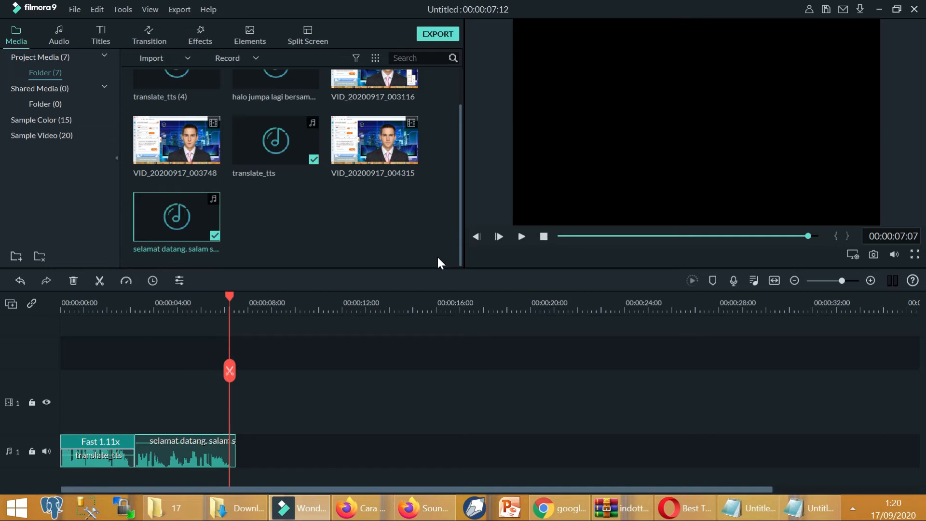
- Set the "selamat datang" clip's speed to 1.110 with Ripple Edit enabled
{"action": "right_click", "coordinate": [206, 461]}
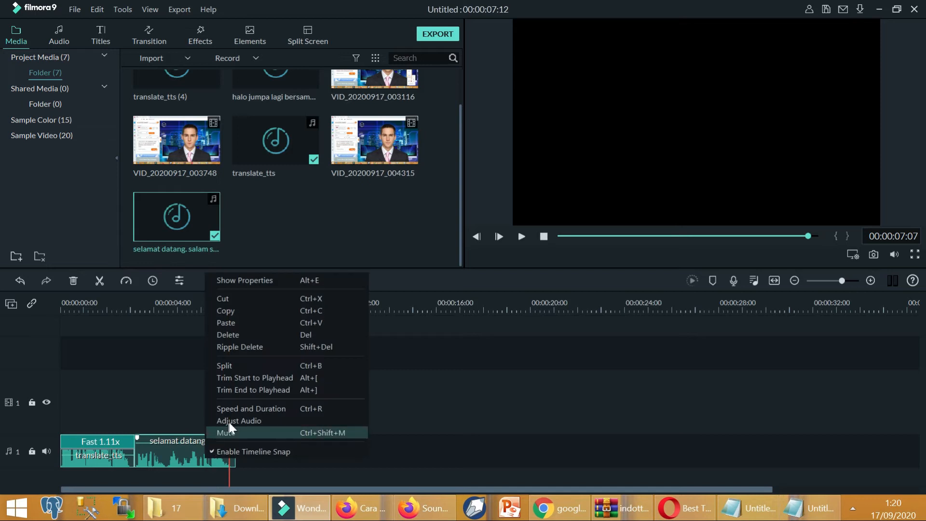
{"action": "left_click", "coordinate": [240, 409]}
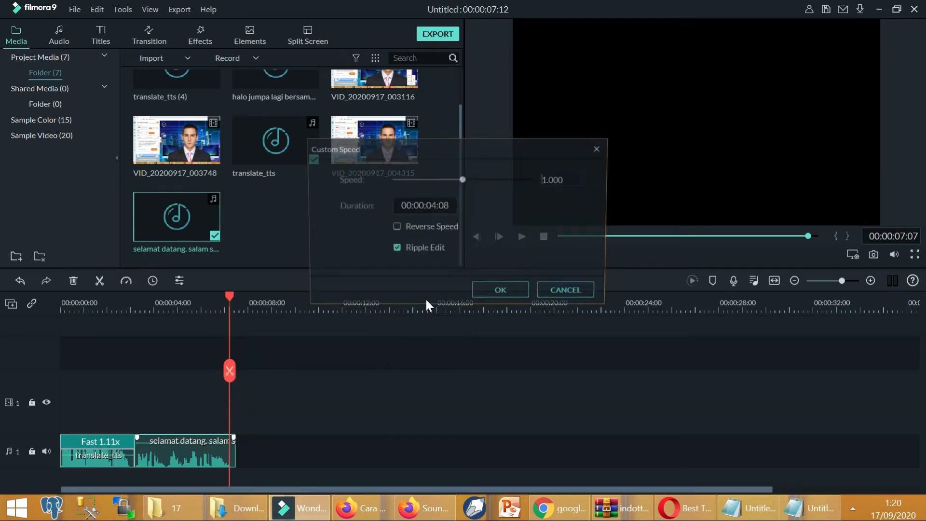
{"action": "left_click", "coordinate": [554, 179]}
{"action": "left_click", "coordinate": [556, 180]}
{"action": "type", "text": "1"}
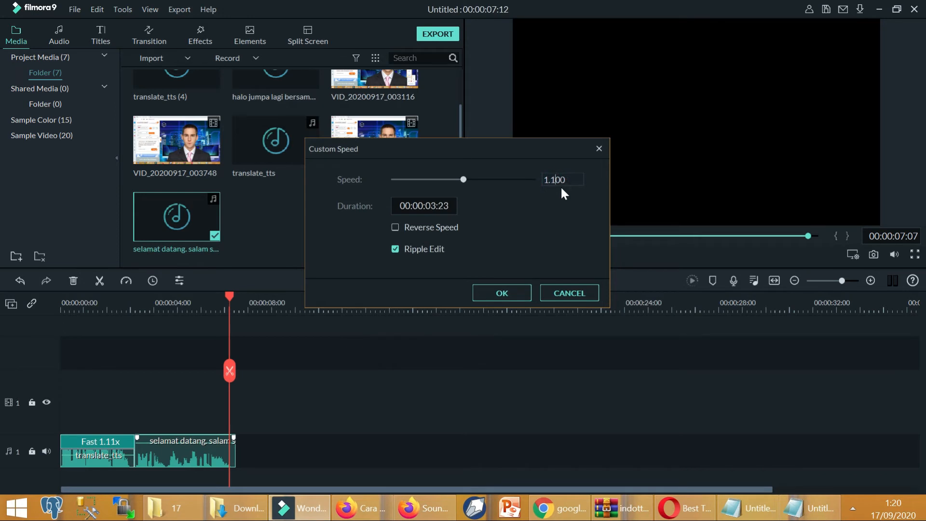
{"action": "type", "text": "1"}
{"action": "left_click", "coordinate": [501, 293]}
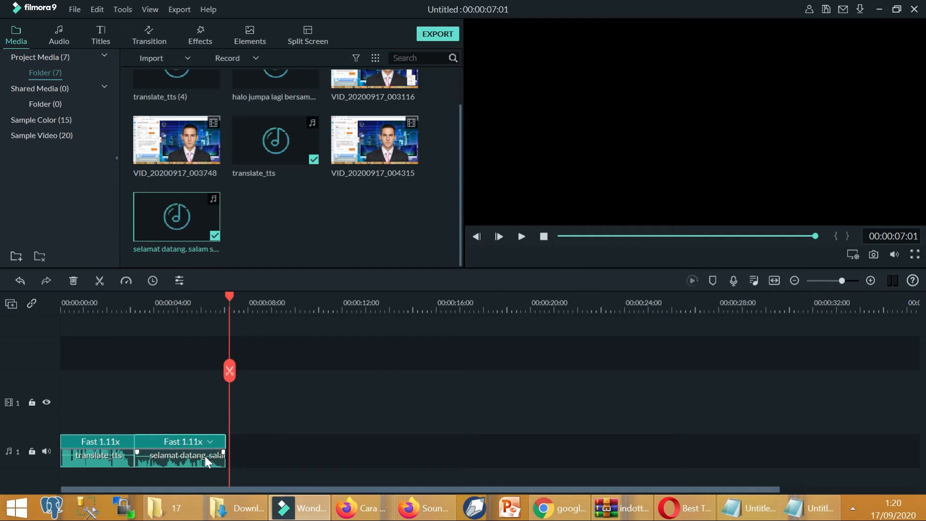
- Lower the "selamat datang" clip's pitch to -6.00 in its audio settings
{"action": "left_click", "coordinate": [255, 463]}
{"action": "left_click", "coordinate": [186, 462]}
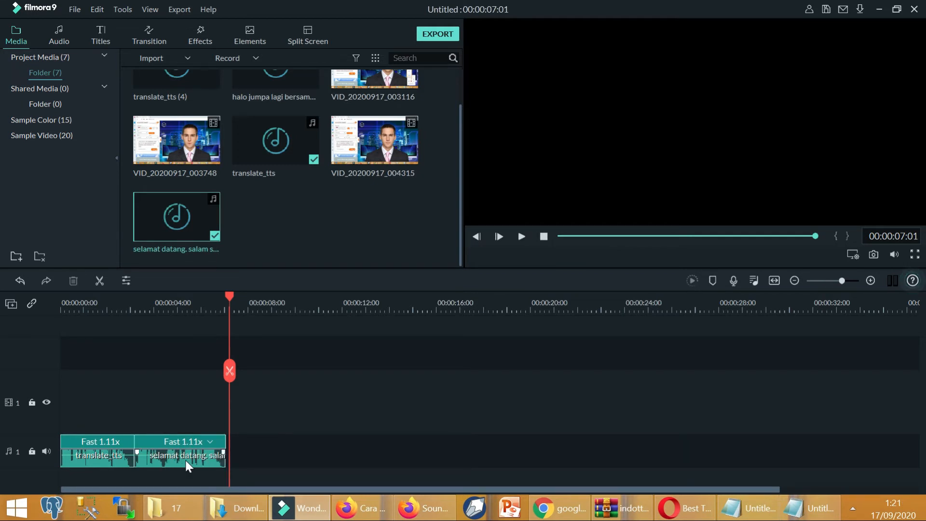
{"action": "right_click", "coordinate": [186, 463]}
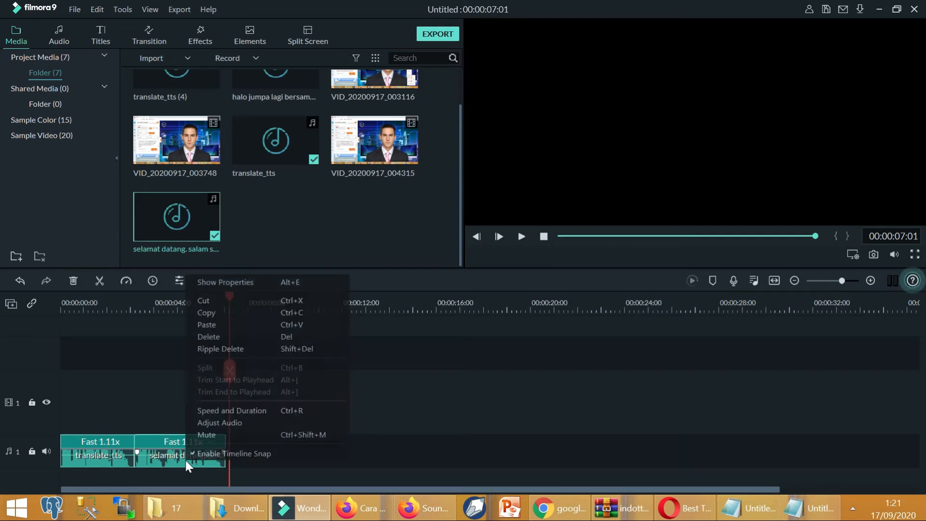
{"action": "left_click", "coordinate": [221, 423]}
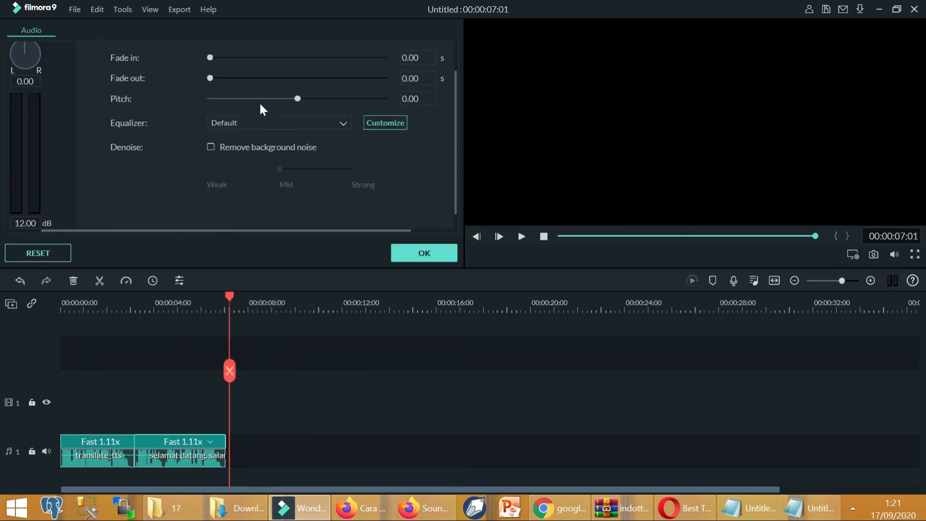
{"action": "left_click_drag", "start_coordinate": [267, 99], "coordinate": [252, 100]}
{"action": "left_click", "coordinate": [426, 258]}
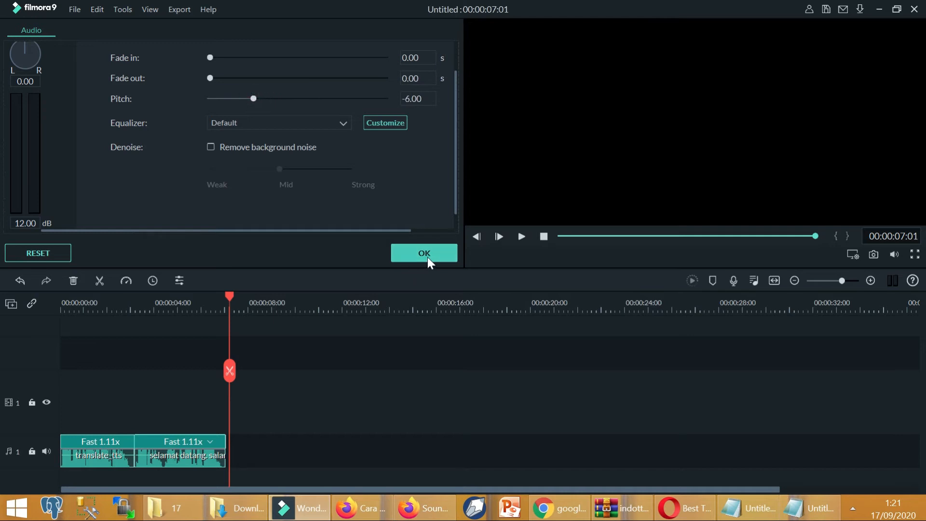
- Move the playhead back to the early part of the "selamat datang" clip and preview the adjusted voice
{"action": "left_click_drag", "start_coordinate": [232, 296], "coordinate": [152, 300]}
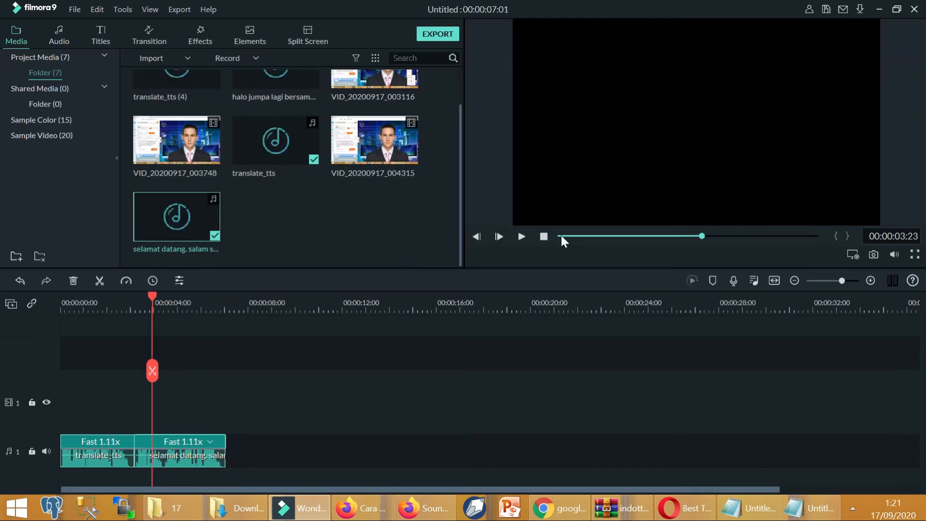
{"action": "left_click", "coordinate": [523, 236]}
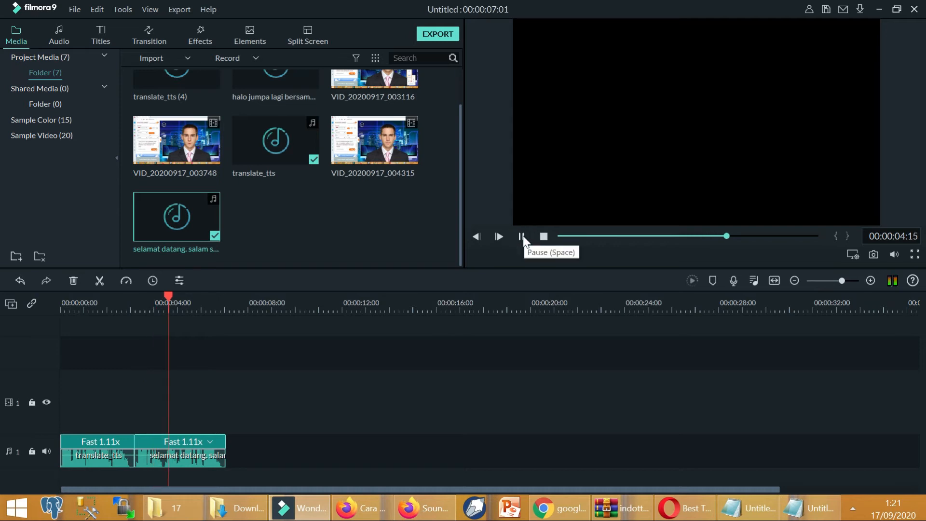
{"action": "left_click", "coordinate": [522, 236]}
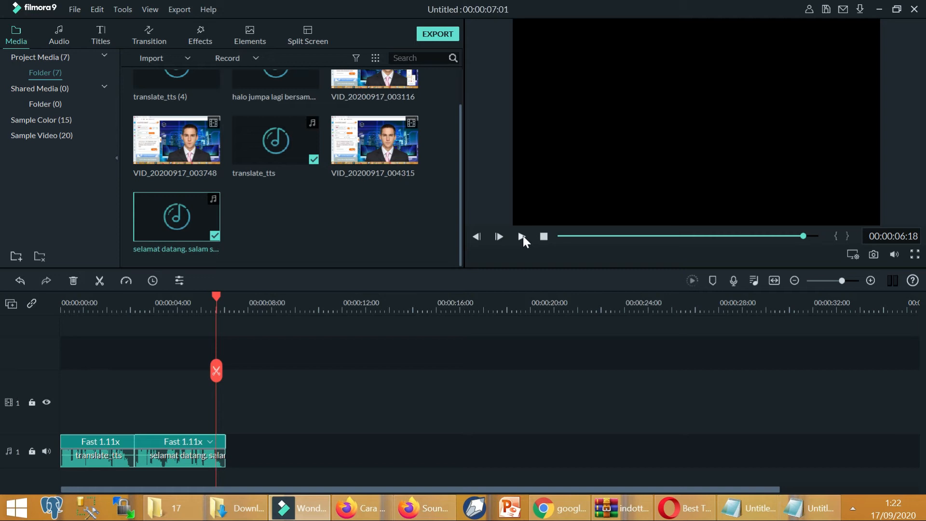
- Switch to Opera, open ttsdemo.com in a new tab and choose Indonesian as the speech language
{"action": "left_click", "coordinate": [683, 508]}
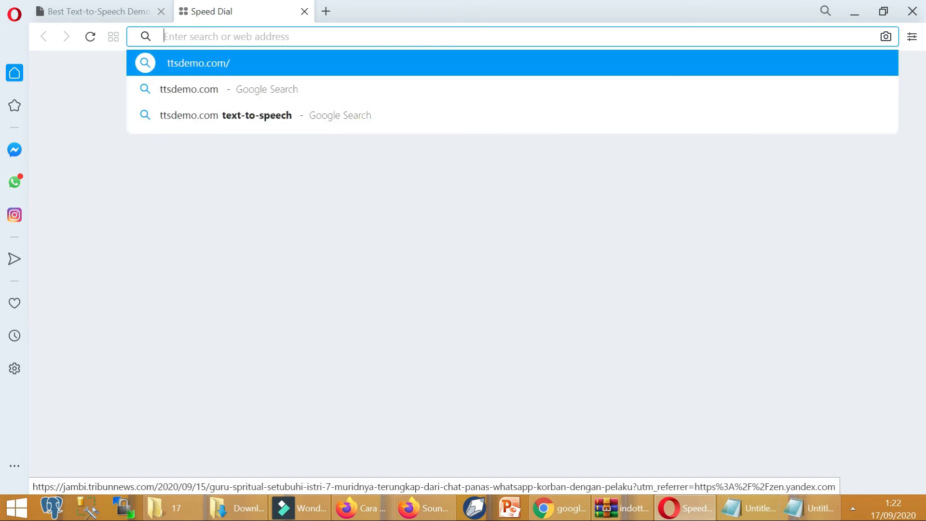
{"action": "key", "text": "Return"}
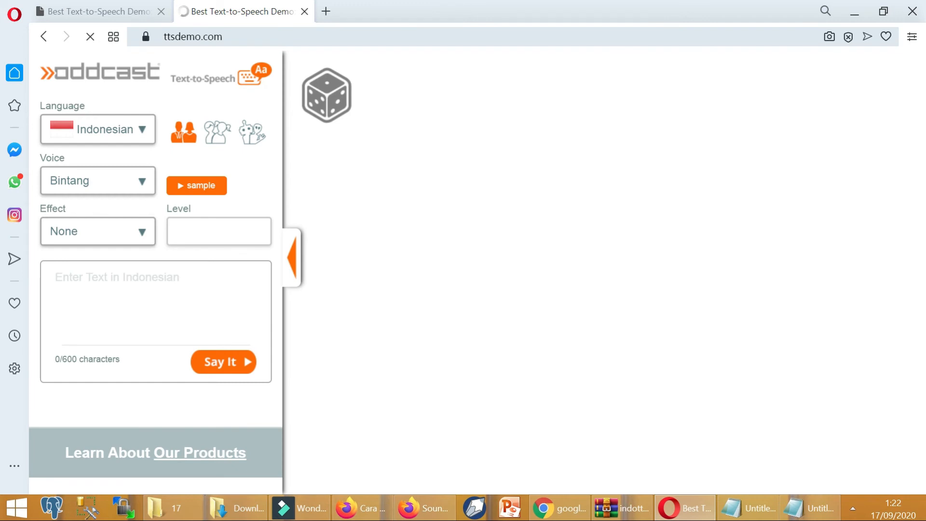
{"action": "left_click", "coordinate": [144, 139]}
{"action": "left_click", "coordinate": [139, 130]}
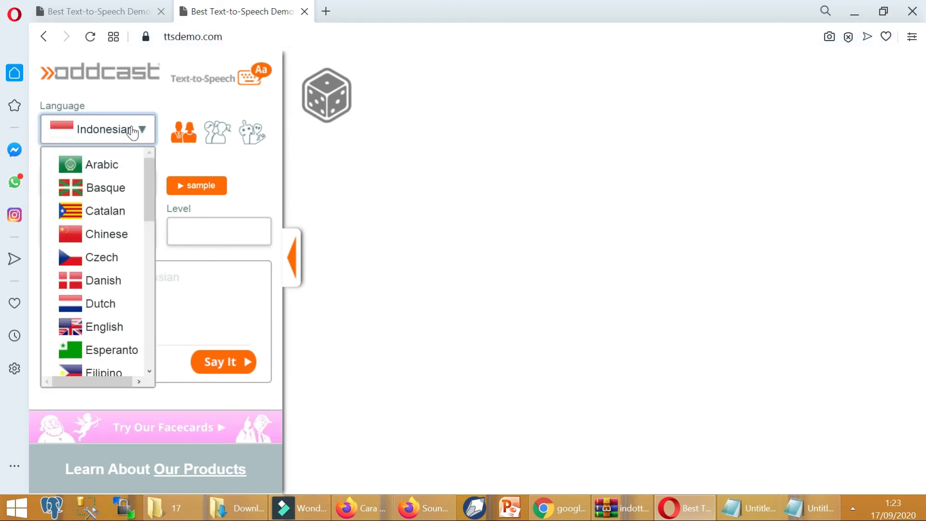
{"action": "scroll", "coordinate": [134, 205], "scroll_direction": "down", "scroll_amount": 3}
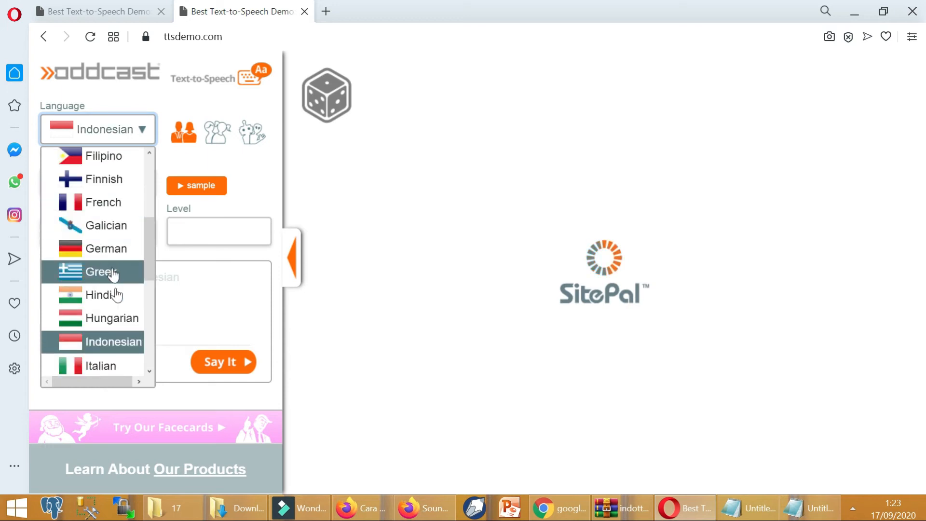
{"action": "left_click", "coordinate": [116, 341]}
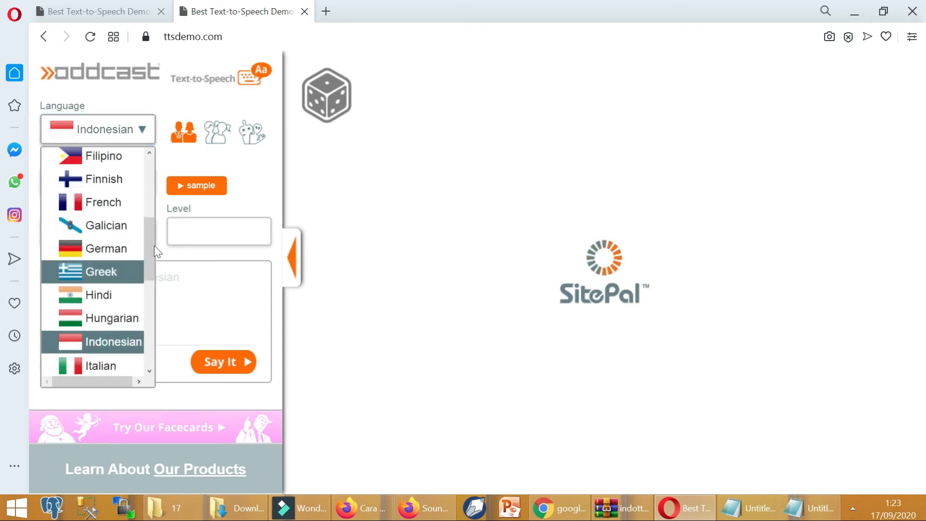
{"action": "left_click", "coordinate": [131, 351]}
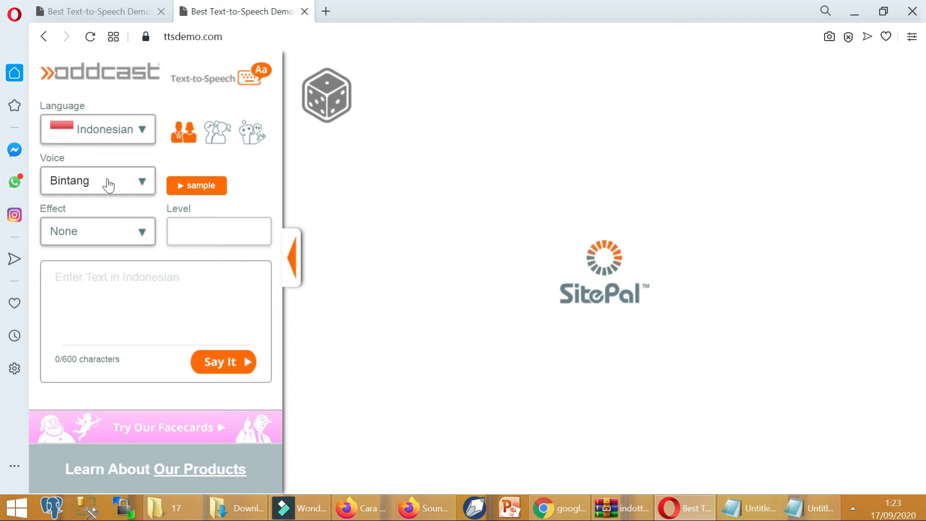
- Keep the Bintang voice, apply the Speed effect at the Fast level and play the voice sample
{"action": "left_click", "coordinate": [124, 184]}
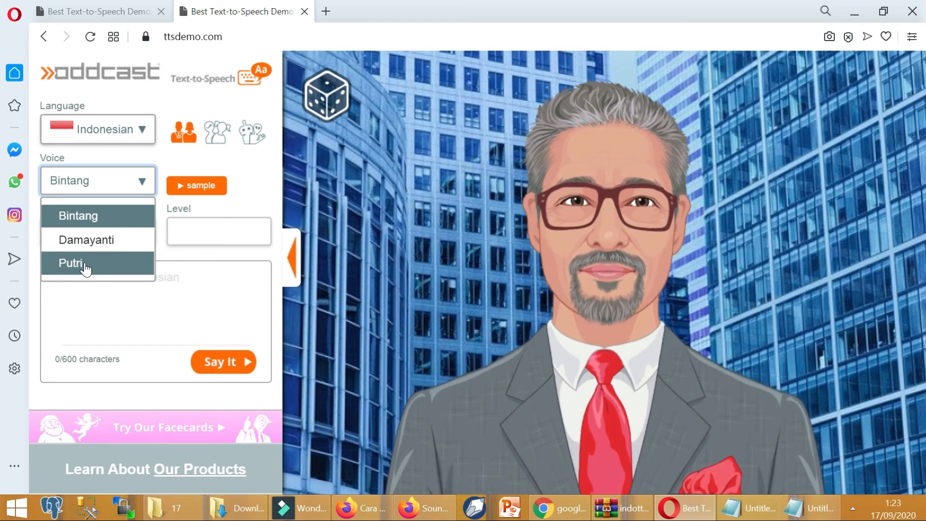
{"action": "left_click", "coordinate": [110, 195]}
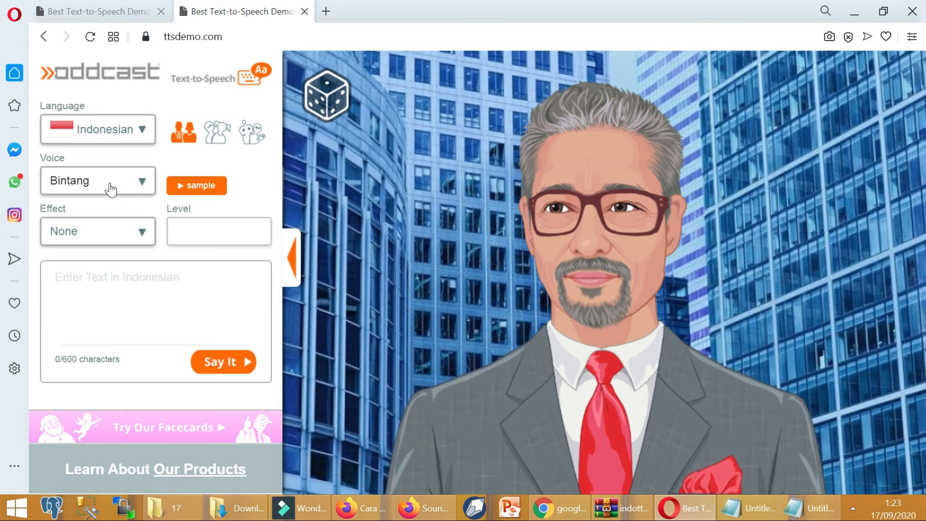
{"action": "left_click", "coordinate": [144, 235]}
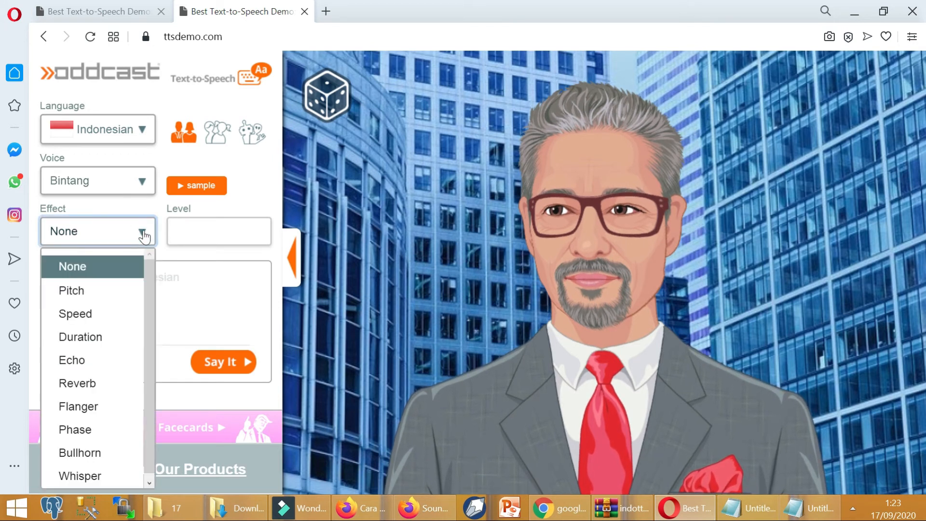
{"action": "left_click", "coordinate": [96, 315]}
{"action": "left_click", "coordinate": [233, 233]}
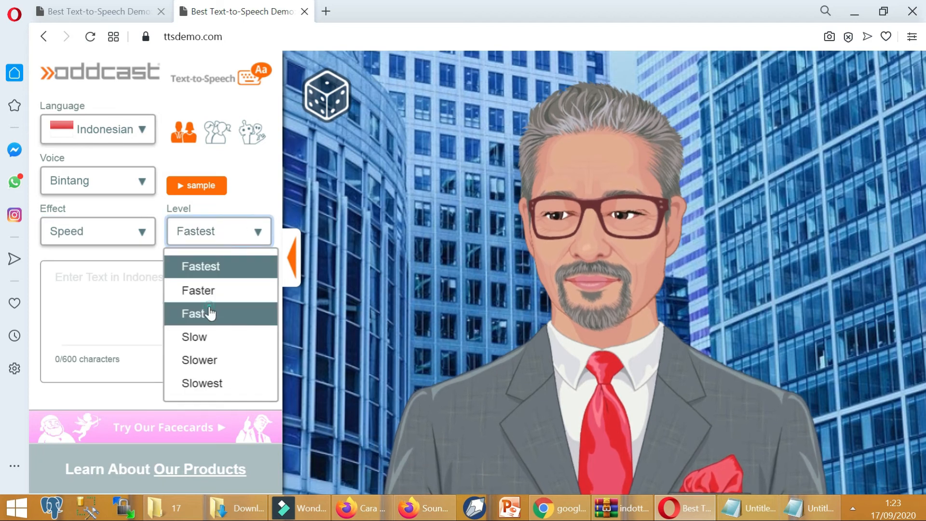
{"action": "left_click", "coordinate": [210, 314]}
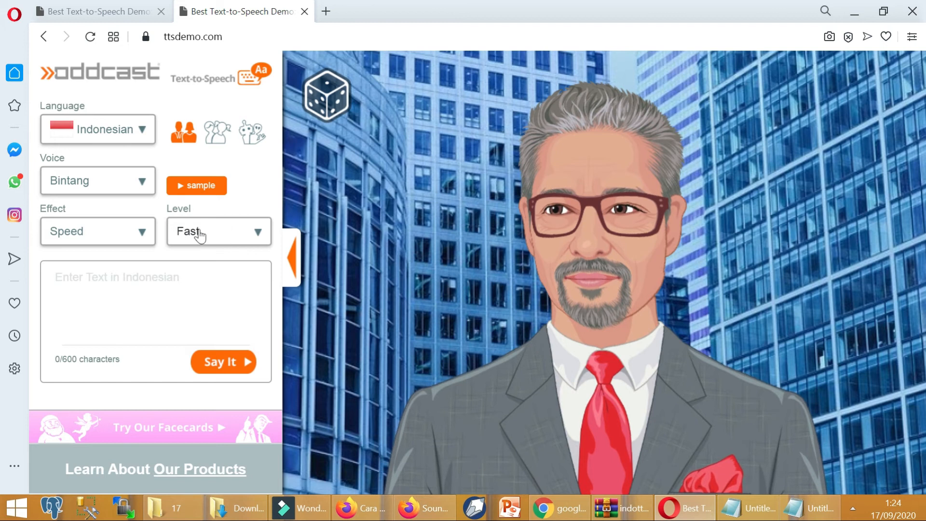
{"action": "left_click", "coordinate": [200, 191]}
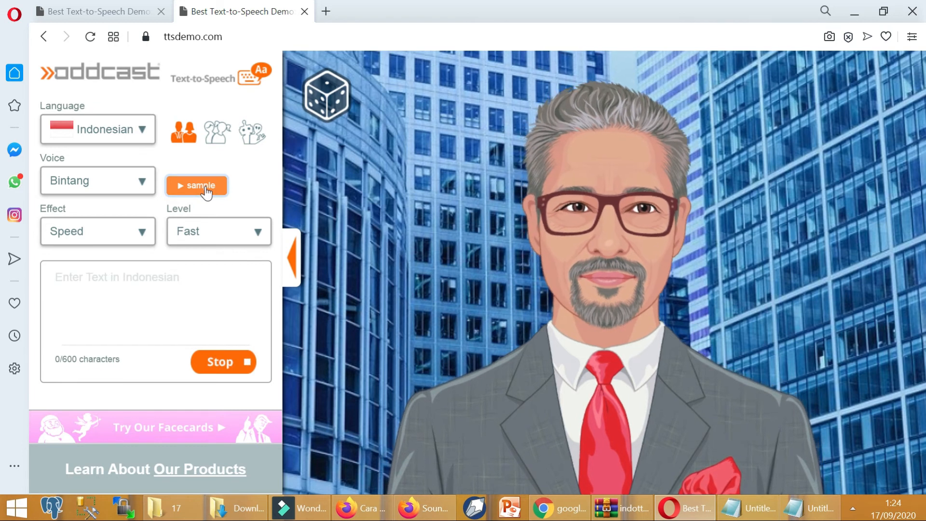
- Preview the Damayanti and Putri voices by playing the sample of each
{"action": "left_click", "coordinate": [119, 182]}
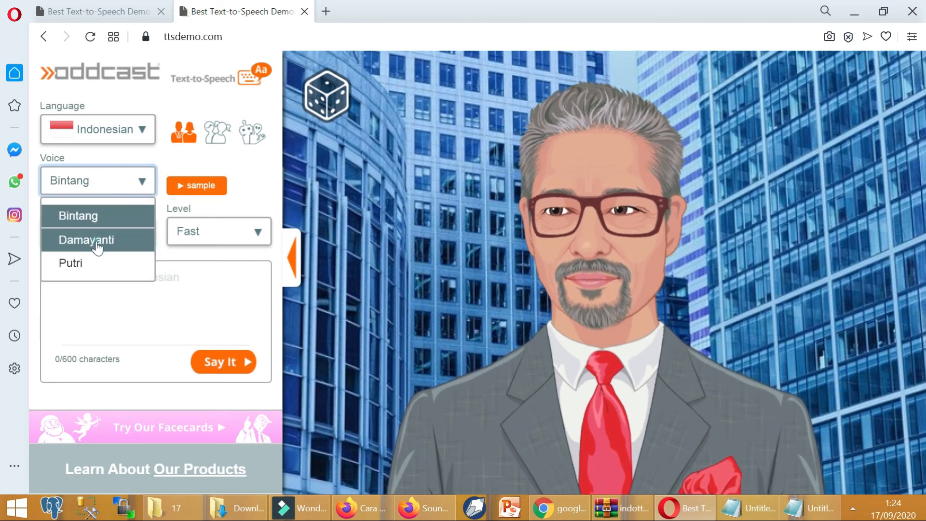
{"action": "left_click", "coordinate": [92, 241]}
{"action": "left_click", "coordinate": [192, 189]}
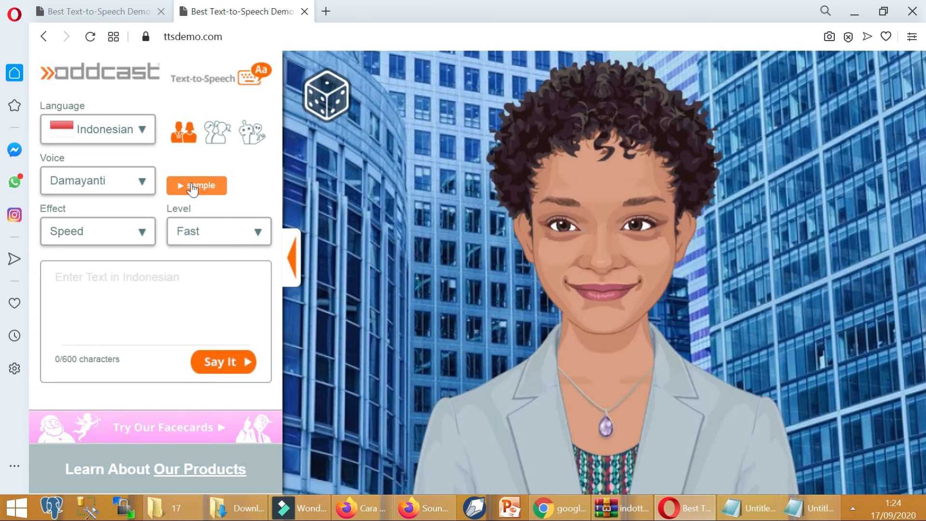
{"action": "left_click", "coordinate": [127, 183]}
{"action": "left_click", "coordinate": [105, 273]}
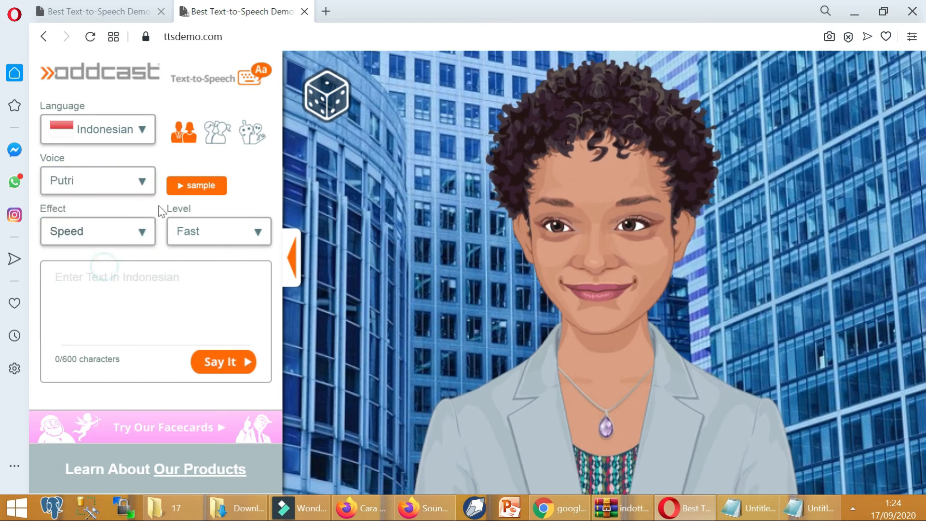
{"action": "left_click", "coordinate": [190, 188]}
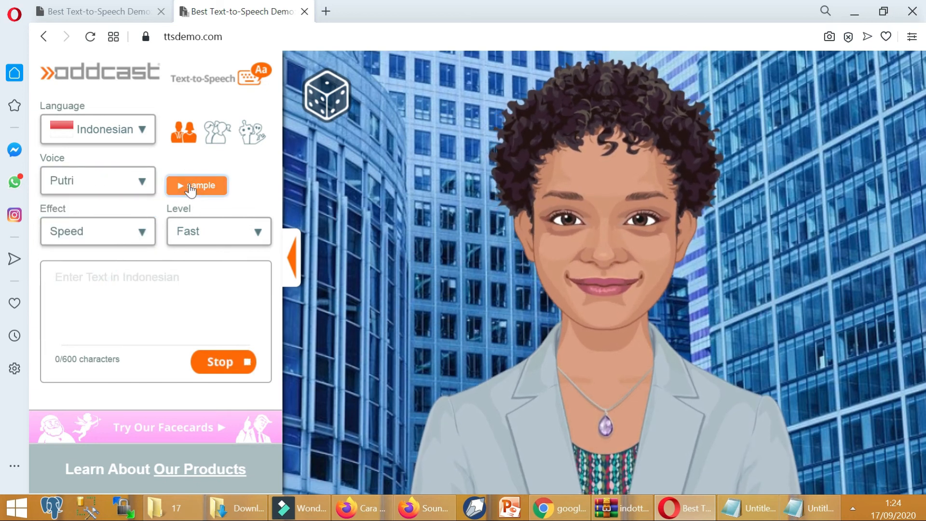
- Switch the voice back to Bintang and swap the avatar for another random character
{"action": "left_click", "coordinate": [126, 182]}
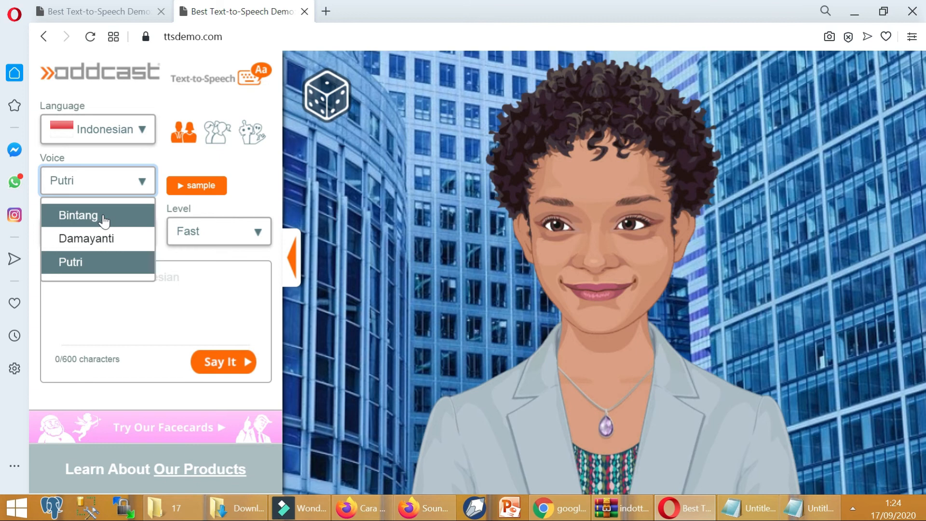
{"action": "left_click", "coordinate": [103, 220]}
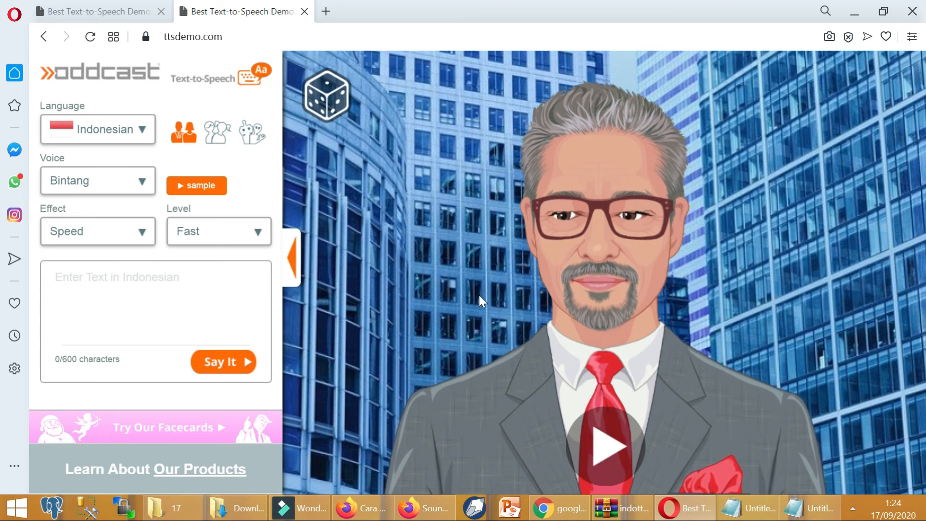
{"action": "left_click", "coordinate": [328, 105]}
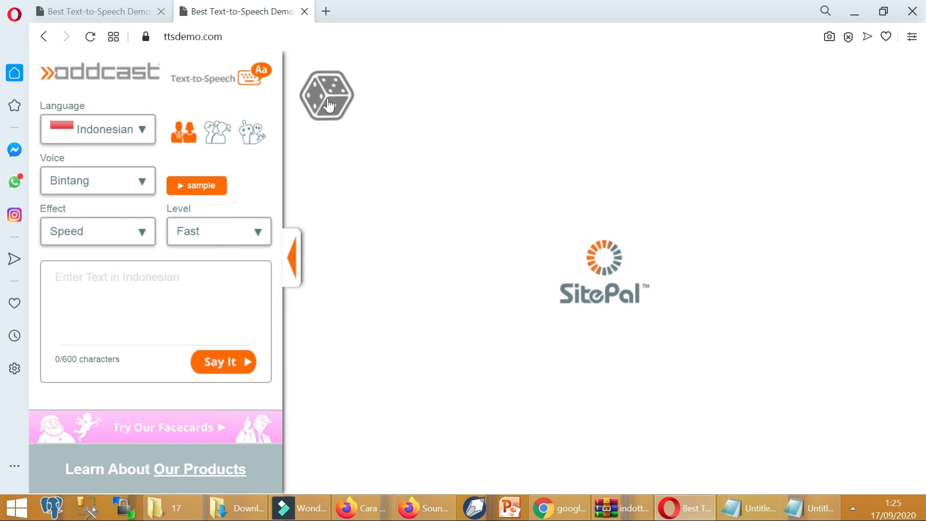
- Copy the whole "selamat datang di asahan tutorial" script from Notepad, paste it as the speech text and have the avatar speak it
{"action": "left_click", "coordinate": [116, 280]}
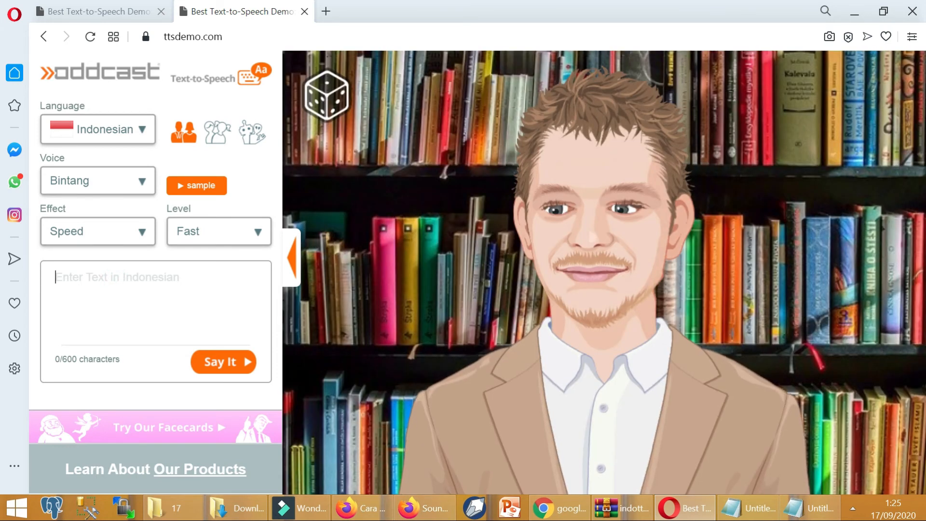
{"action": "type", "text": "halo"}
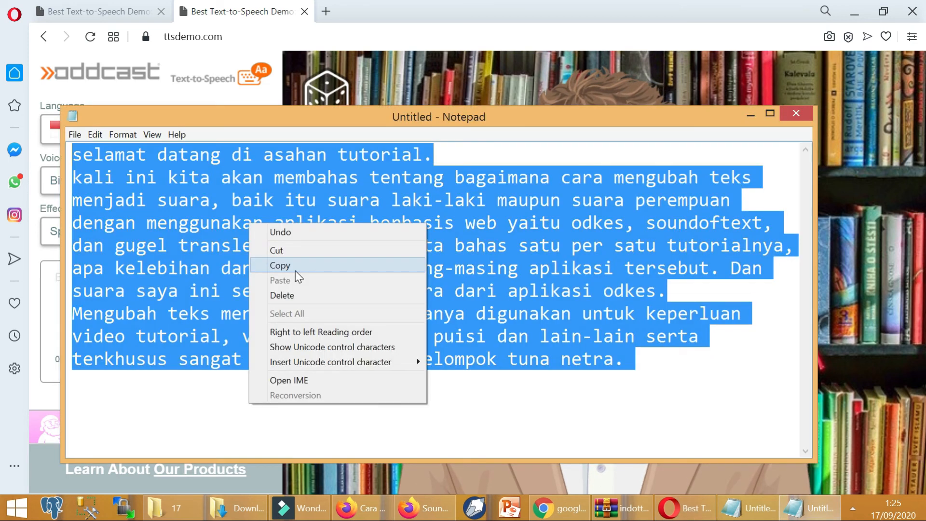
{"action": "left_click", "coordinate": [295, 271]}
{"action": "left_click", "coordinate": [412, 13]}
{"action": "right_click", "coordinate": [151, 284]}
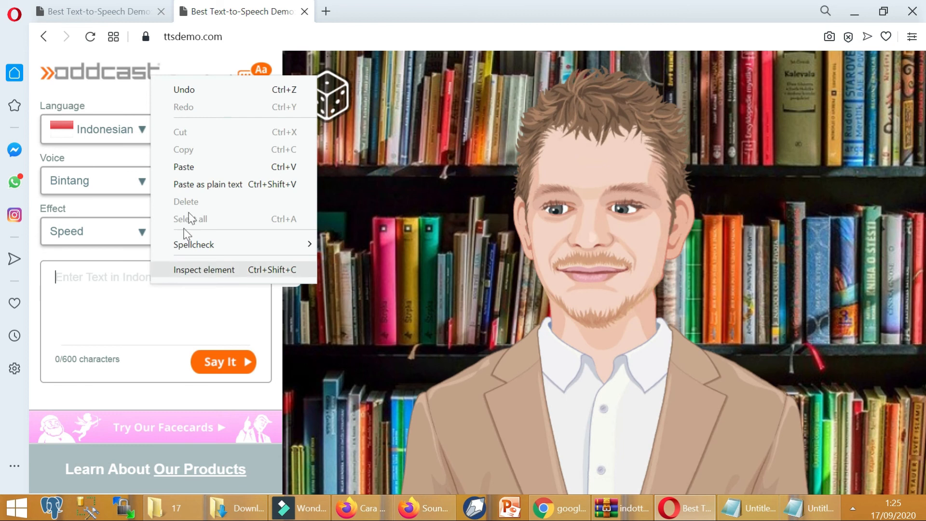
{"action": "left_click", "coordinate": [183, 166]}
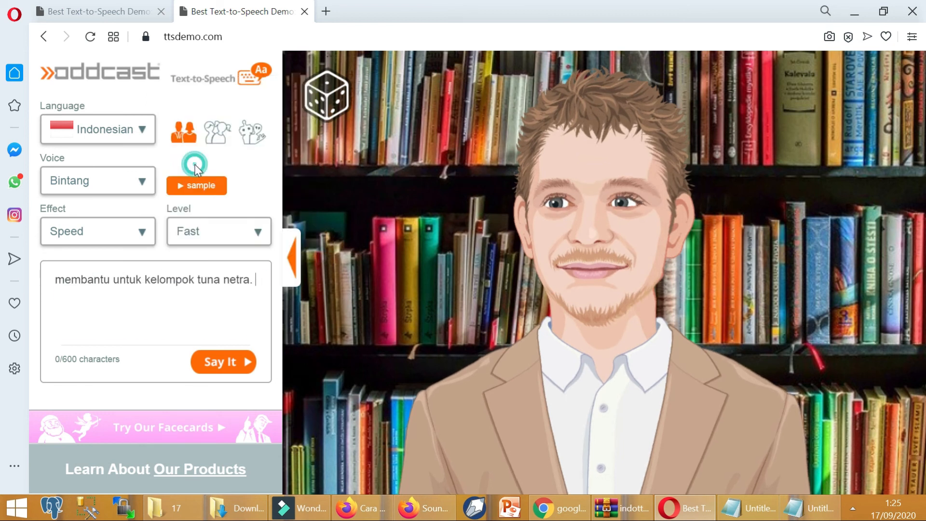
{"action": "left_click", "coordinate": [218, 368]}
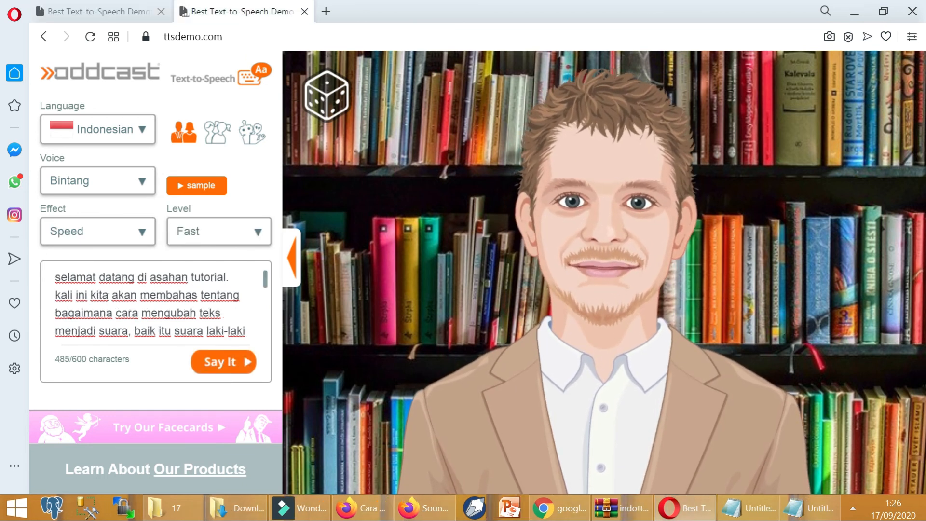
- Try the Slowest level for the Speed effect
{"action": "left_click", "coordinate": [244, 232]}
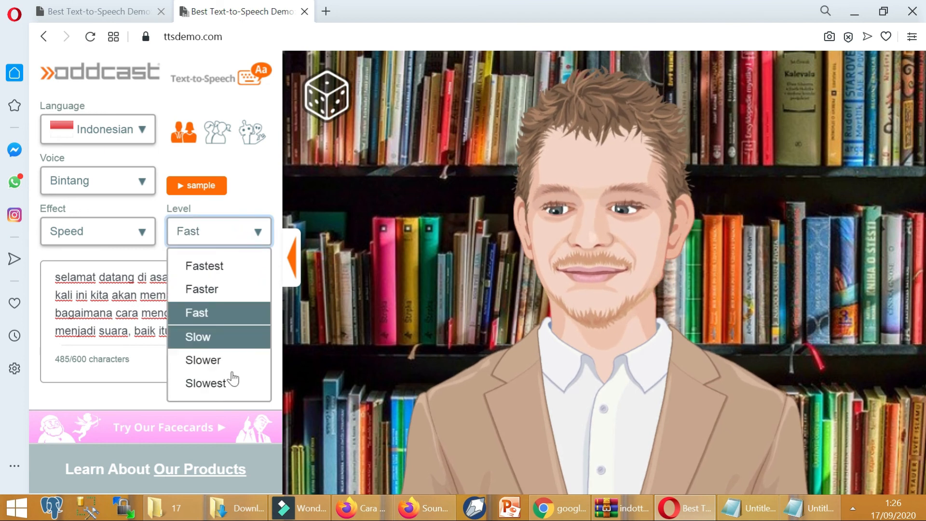
{"action": "left_click", "coordinate": [231, 382]}
{"action": "left_click", "coordinate": [226, 361]}
{"action": "left_click", "coordinate": [225, 361]}
- Set the Speed effect's level to Fast and have the avatar speak the pasted script
{"action": "left_click", "coordinate": [242, 236]}
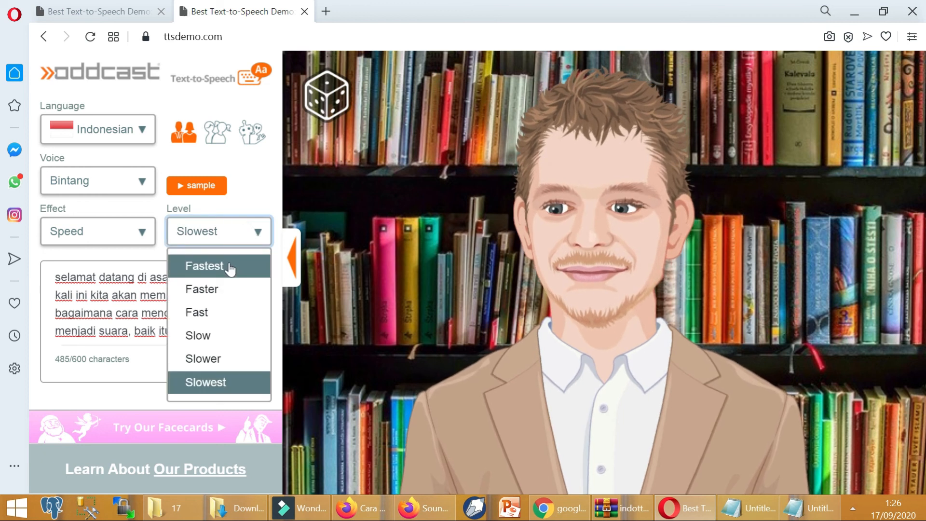
{"action": "left_click", "coordinate": [216, 316]}
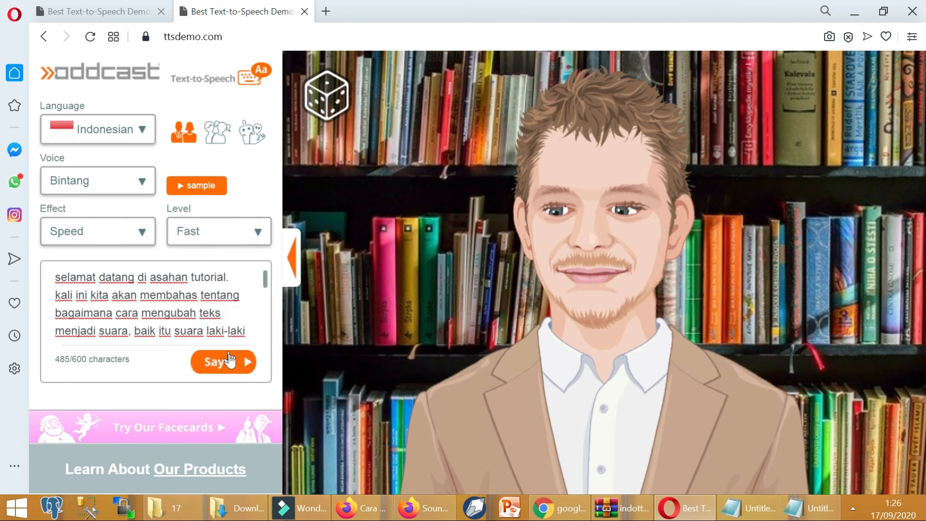
{"action": "left_click", "coordinate": [223, 362]}
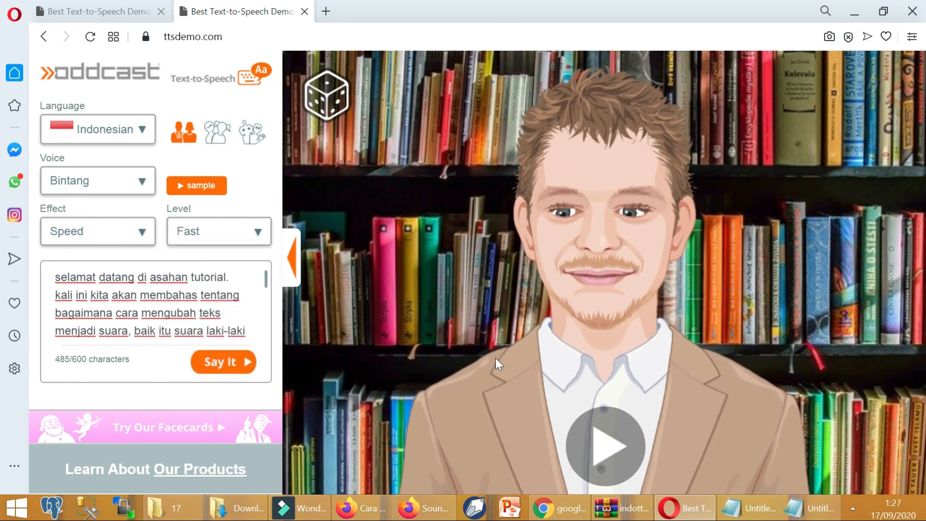